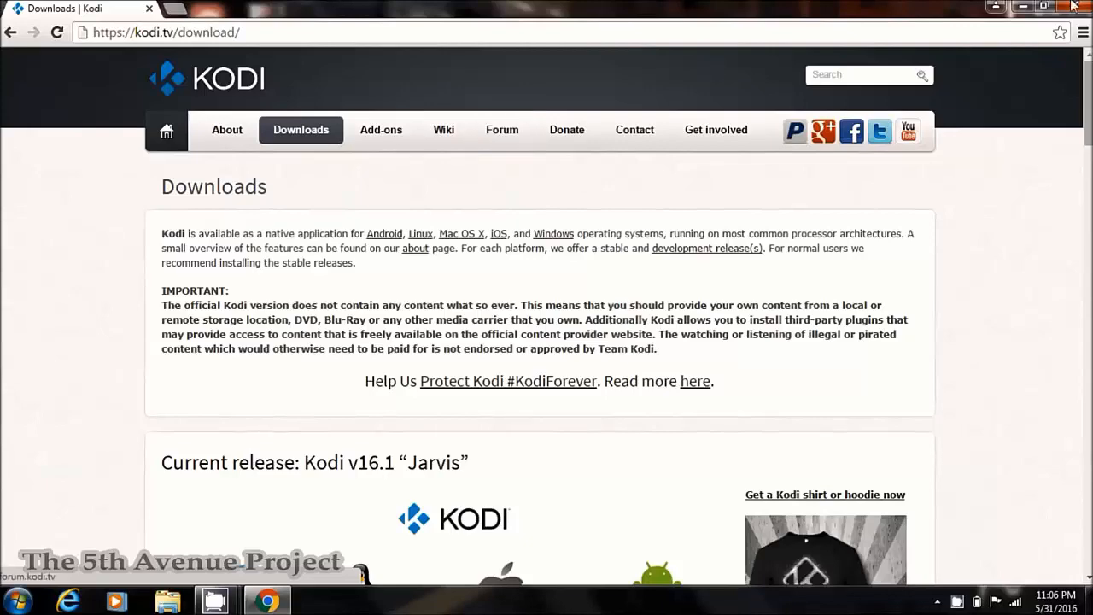
- Scroll the kodi.tv download page to the Kodi v16.1 "Jarvis" current release downloads
drag(1086, 103, 1086, 158)
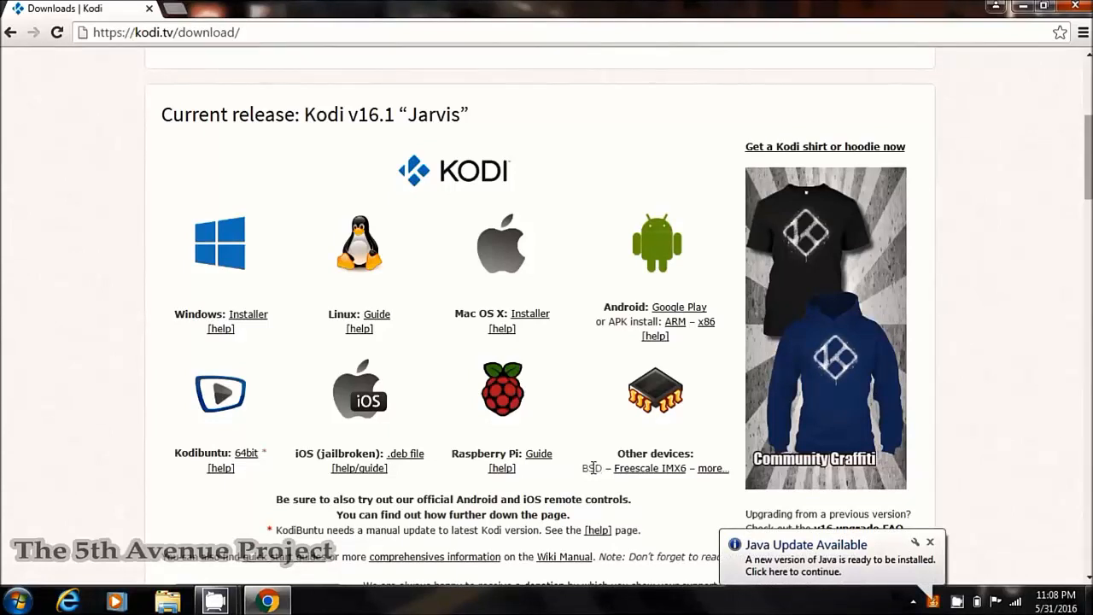
- Dismiss the Java update balloon and download the Kodi 16.1 Jarvis Windows installer
click(929, 543)
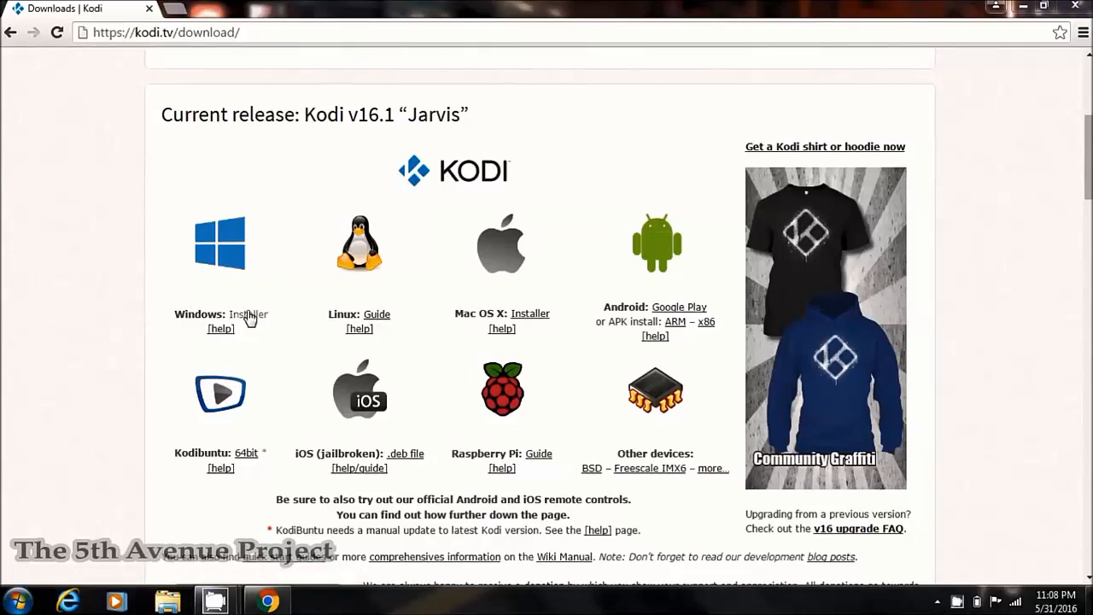
click(248, 316)
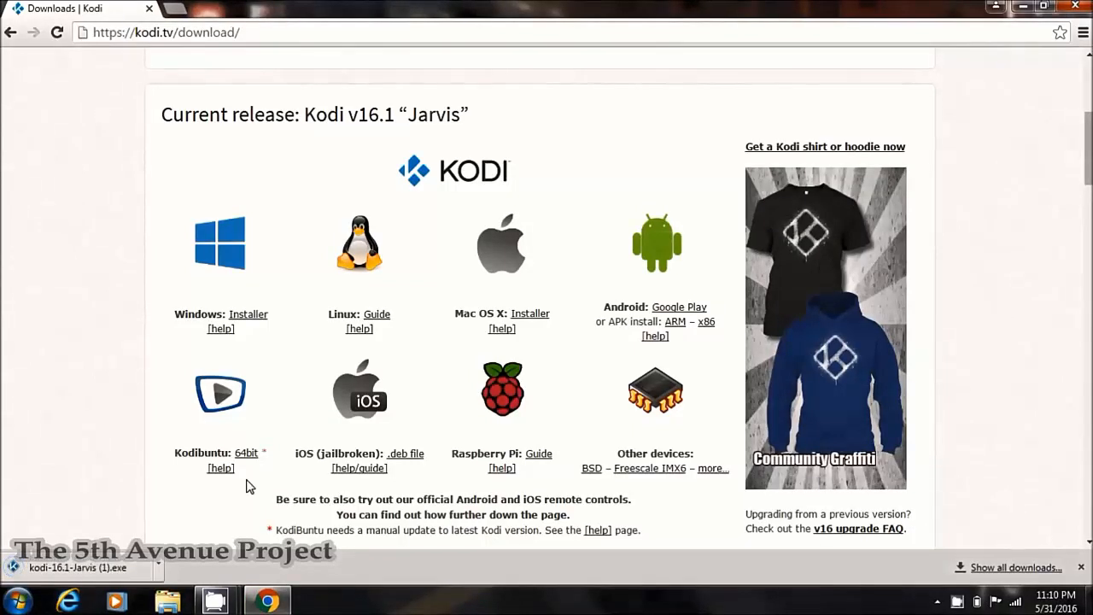
- Run the downloaded Kodi installer, accept the licence and keep the Full component set
click(158, 566)
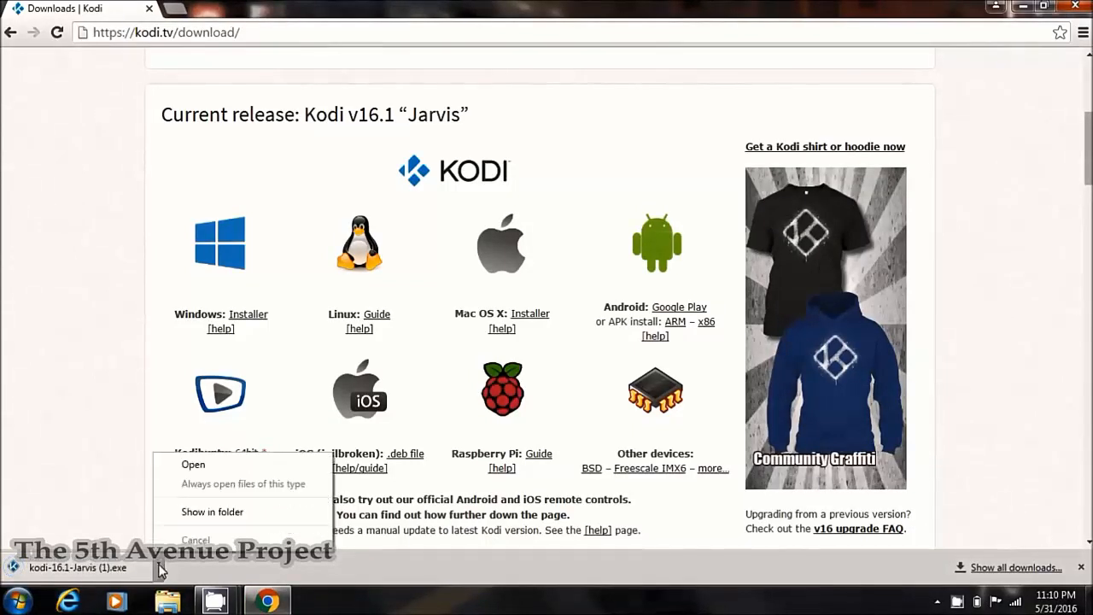
click(205, 469)
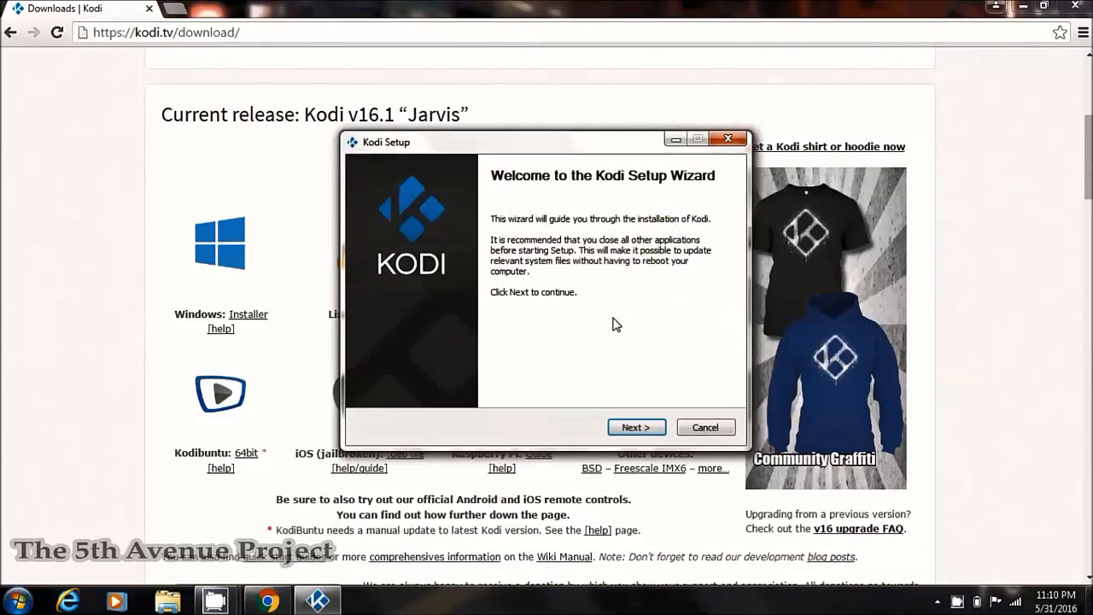
click(637, 427)
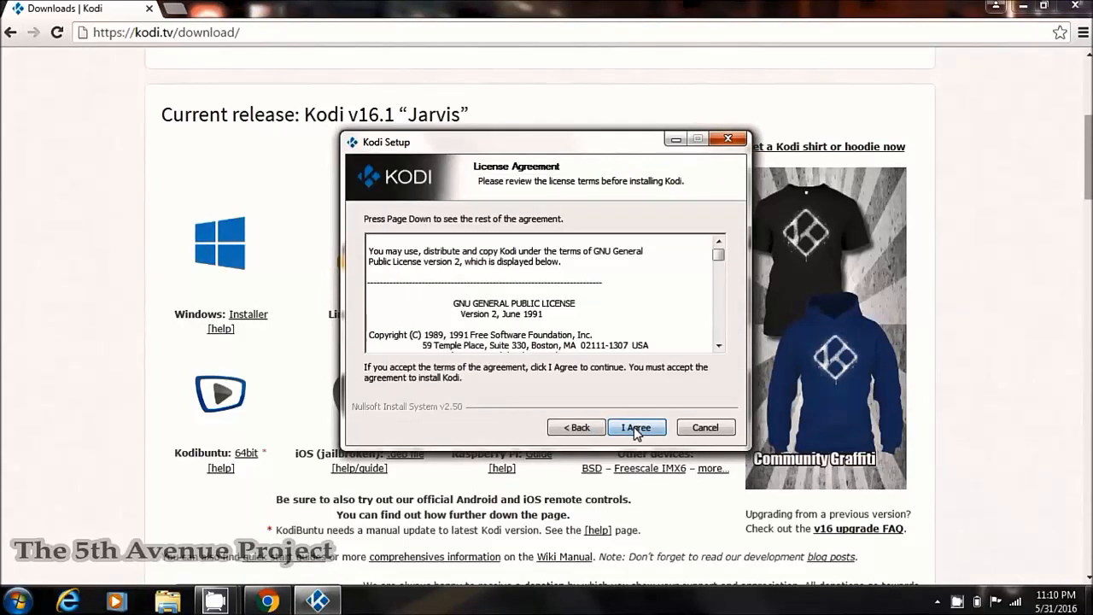
click(636, 427)
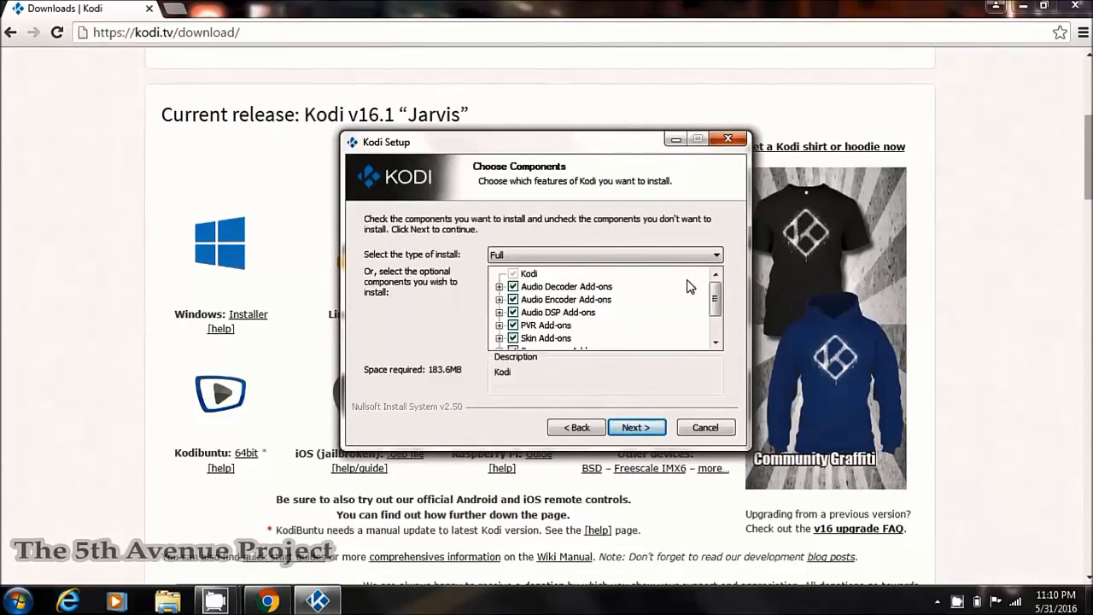
drag(718, 302, 724, 265)
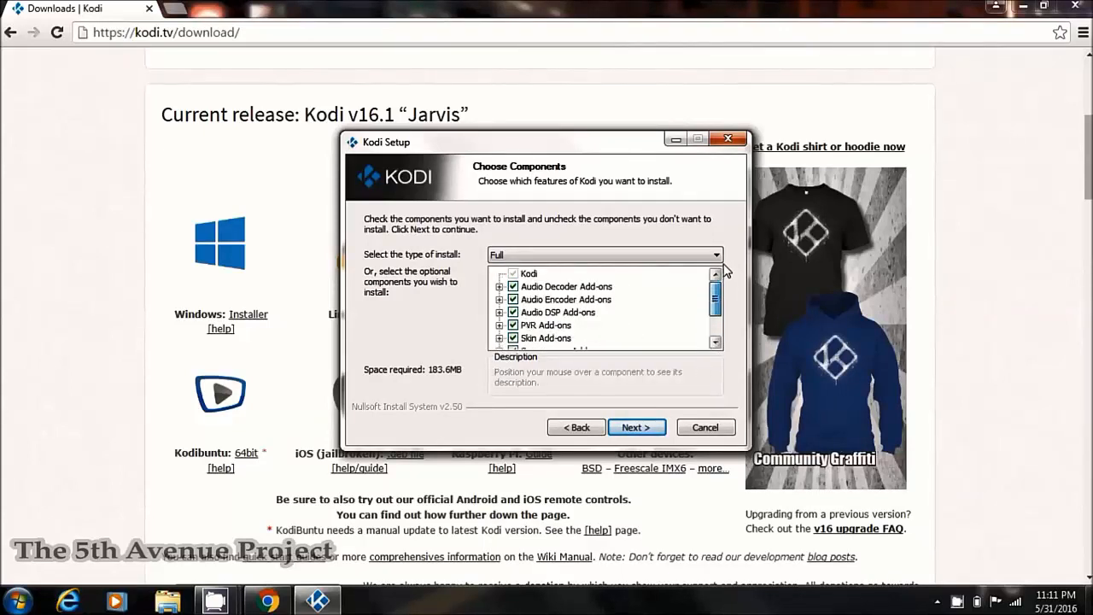
click(632, 432)
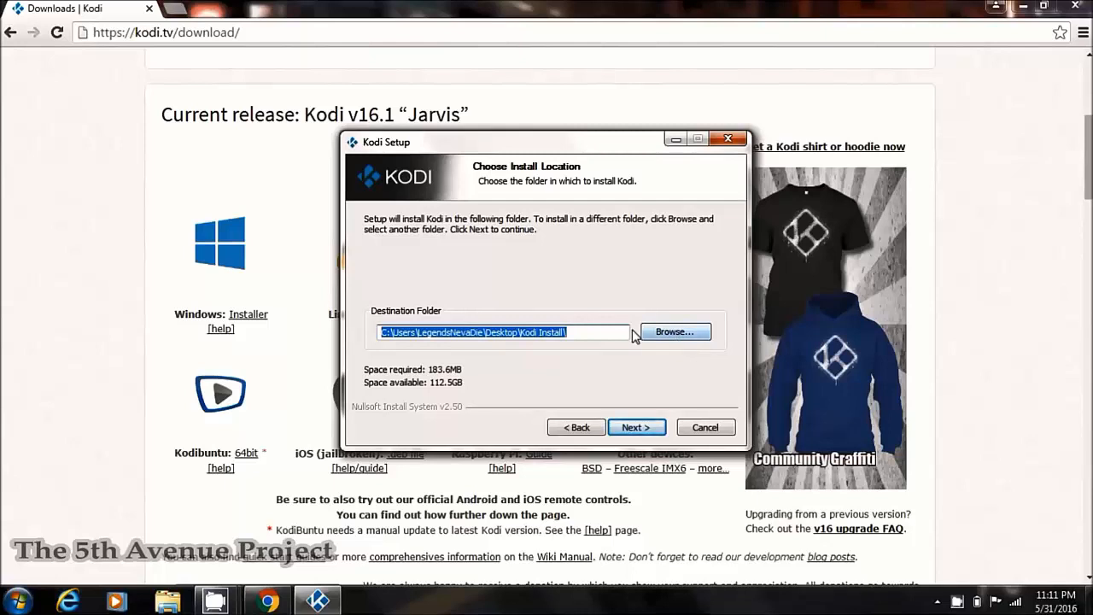
- Install Kodi into the default Kodi Install folder on the Desktop and finish the wizard
click(680, 340)
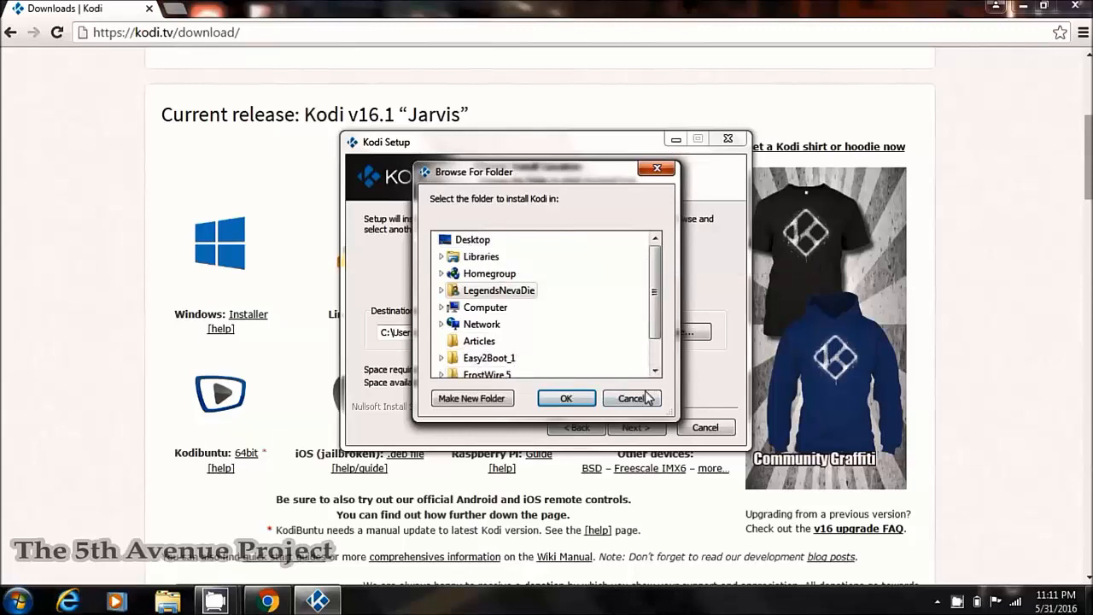
click(631, 398)
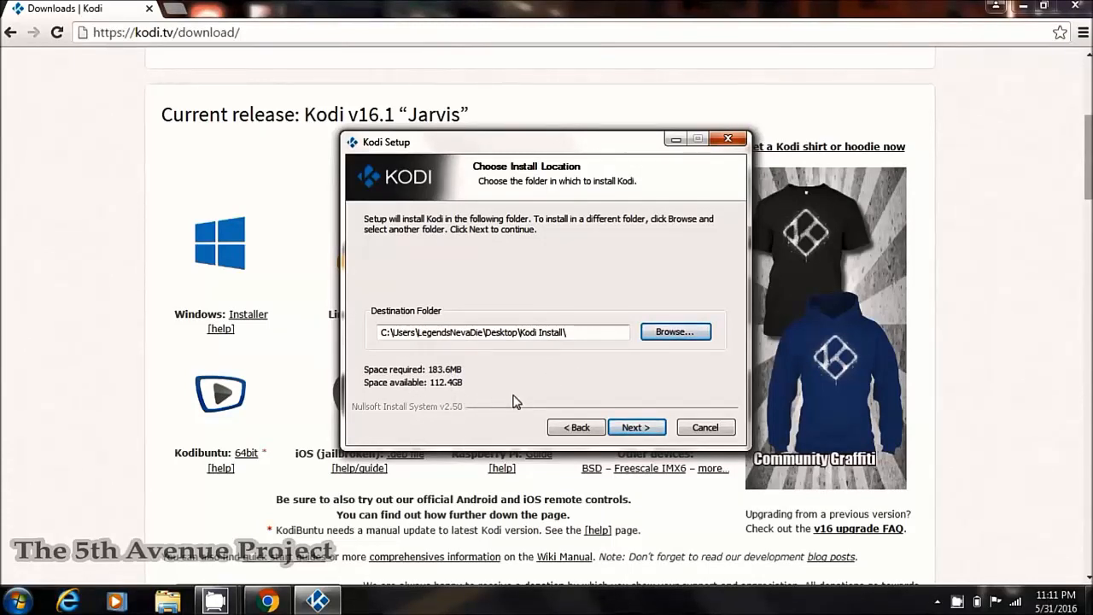
click(636, 427)
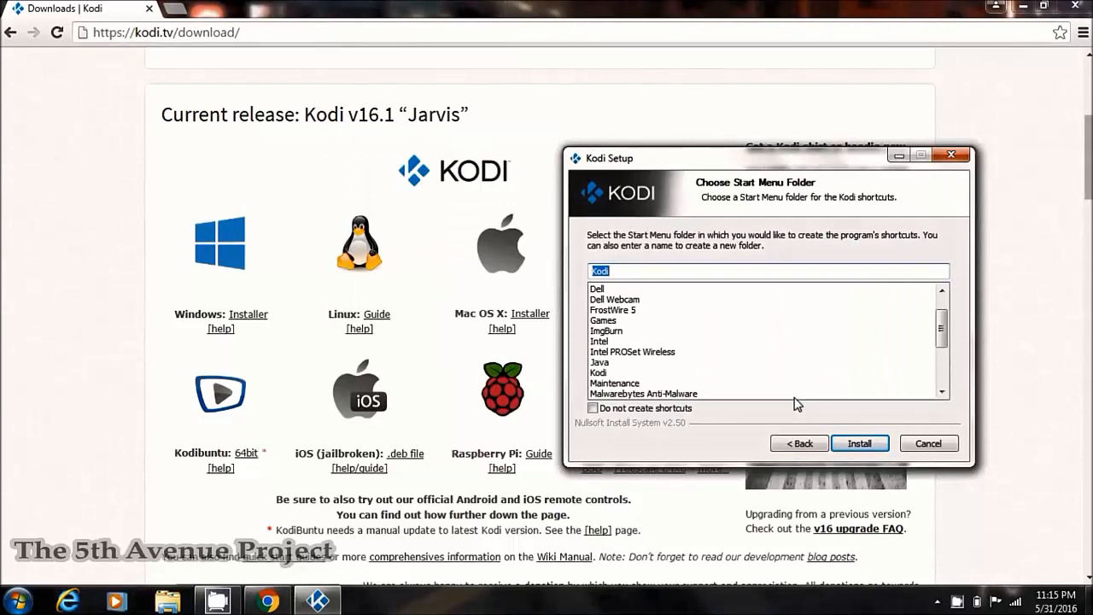
click(854, 445)
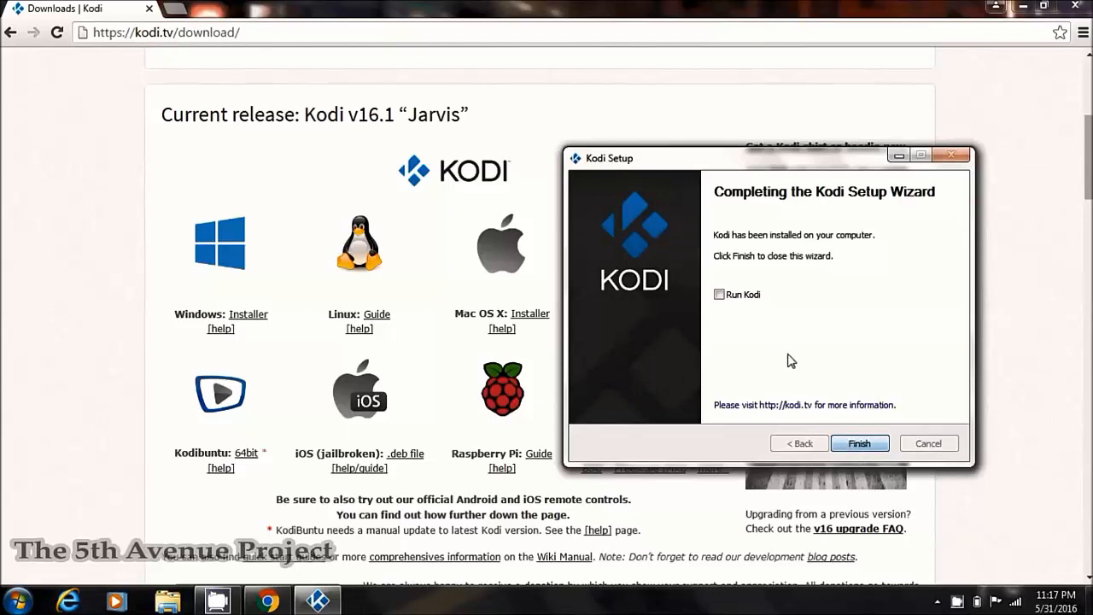
click(858, 444)
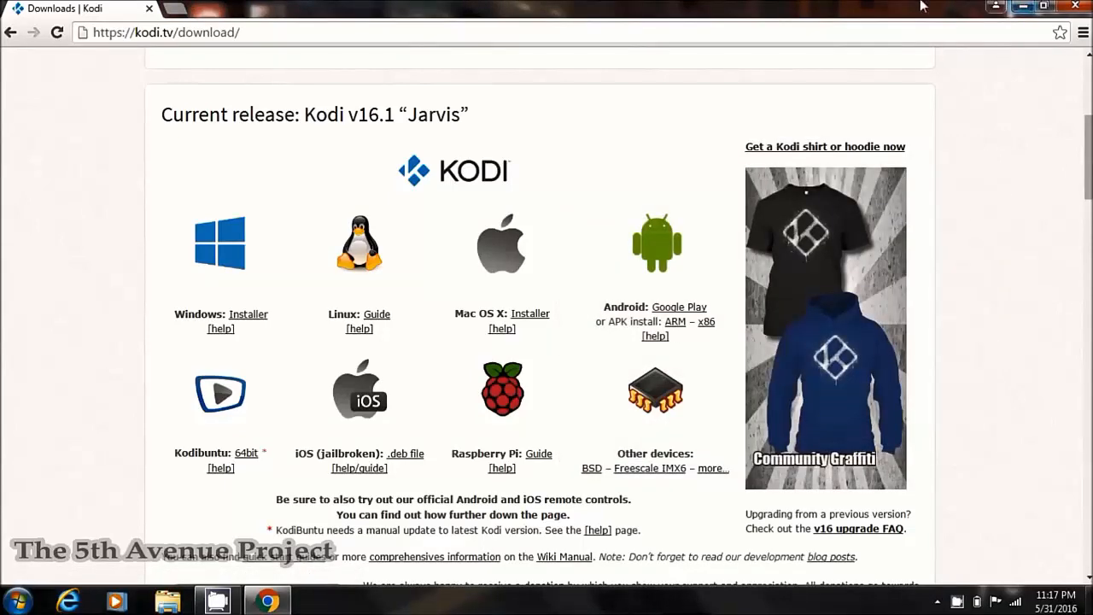
- In the Kodi Install folder, set Kodi's Compatibility option 'Run this program as an administrator' and apply
drag(922, 7, 265, 25)
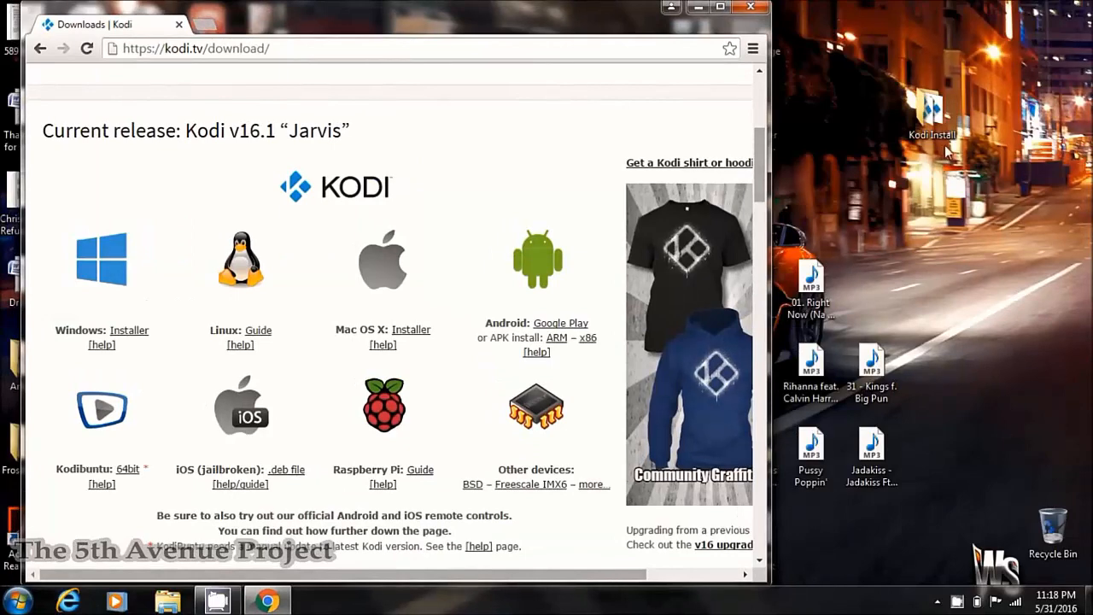
double_click(926, 113)
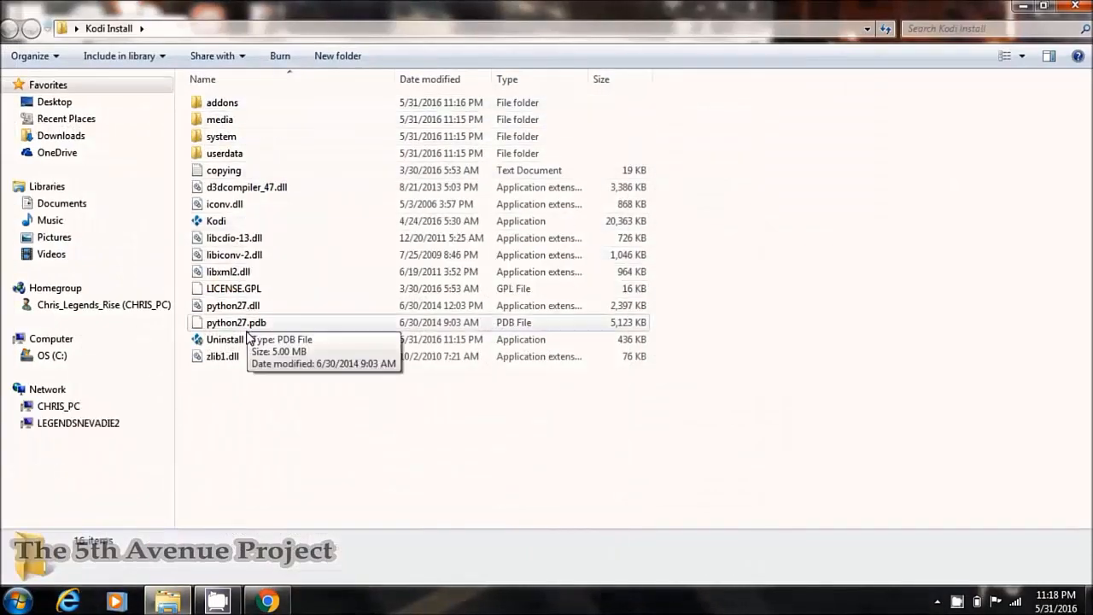
click(217, 222)
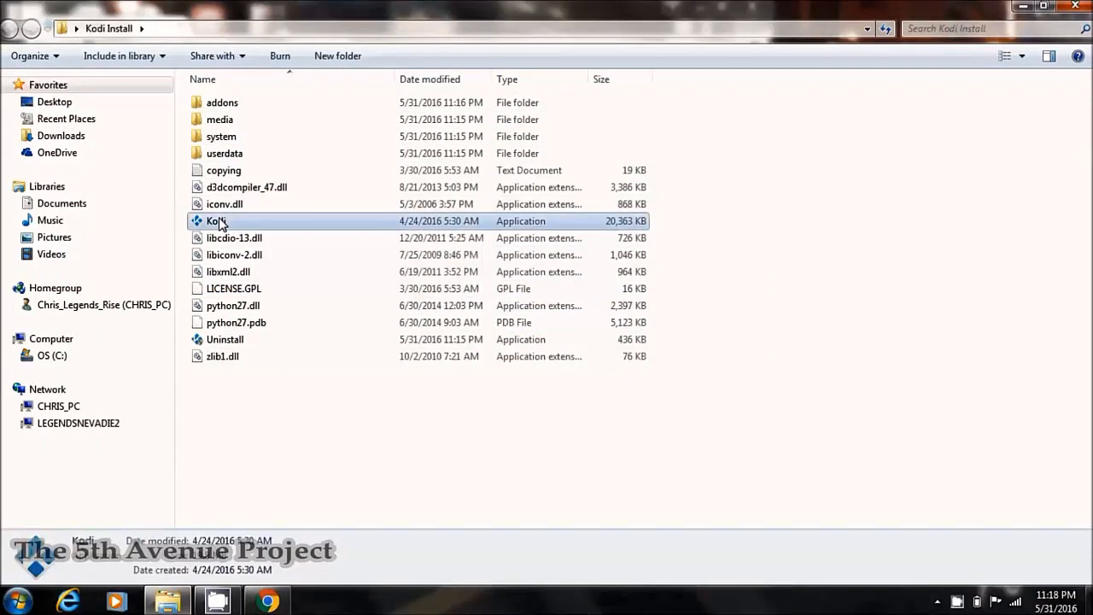
right_click(219, 222)
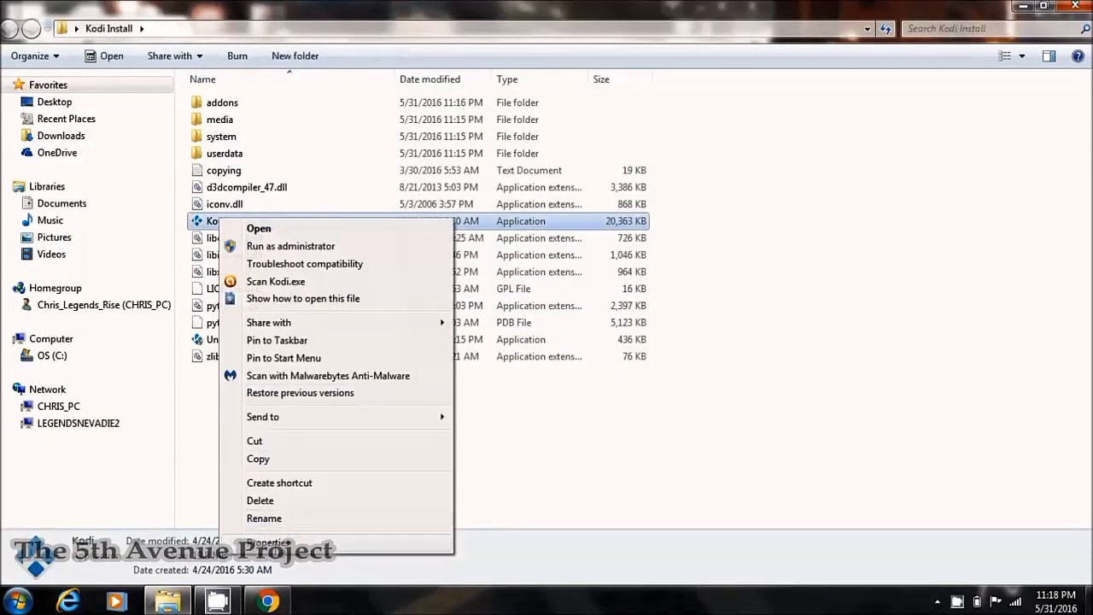
click(266, 542)
click(312, 209)
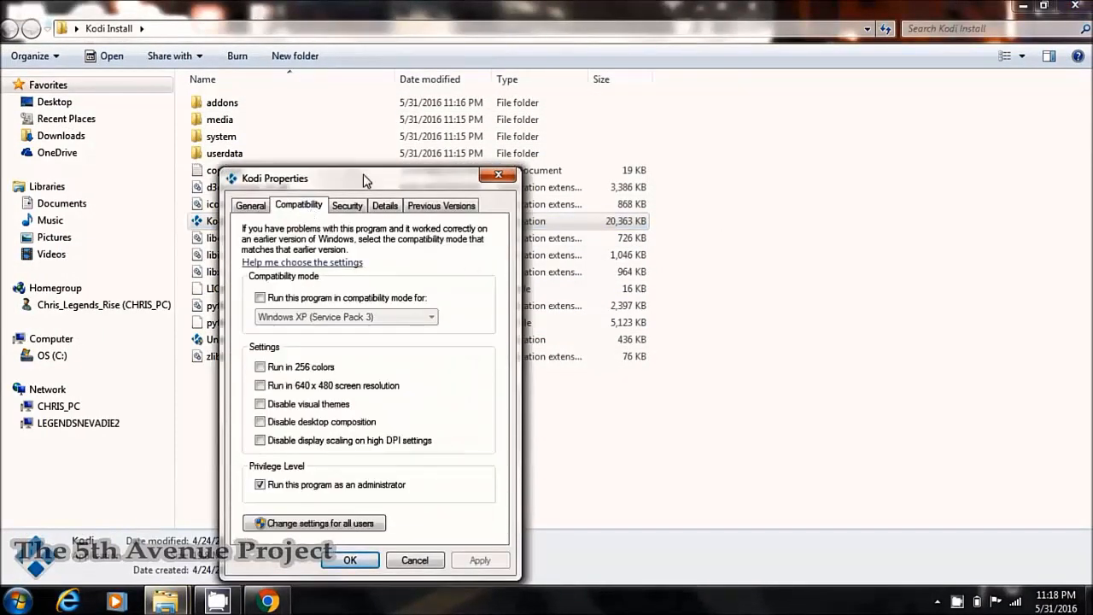
drag(364, 180, 786, 109)
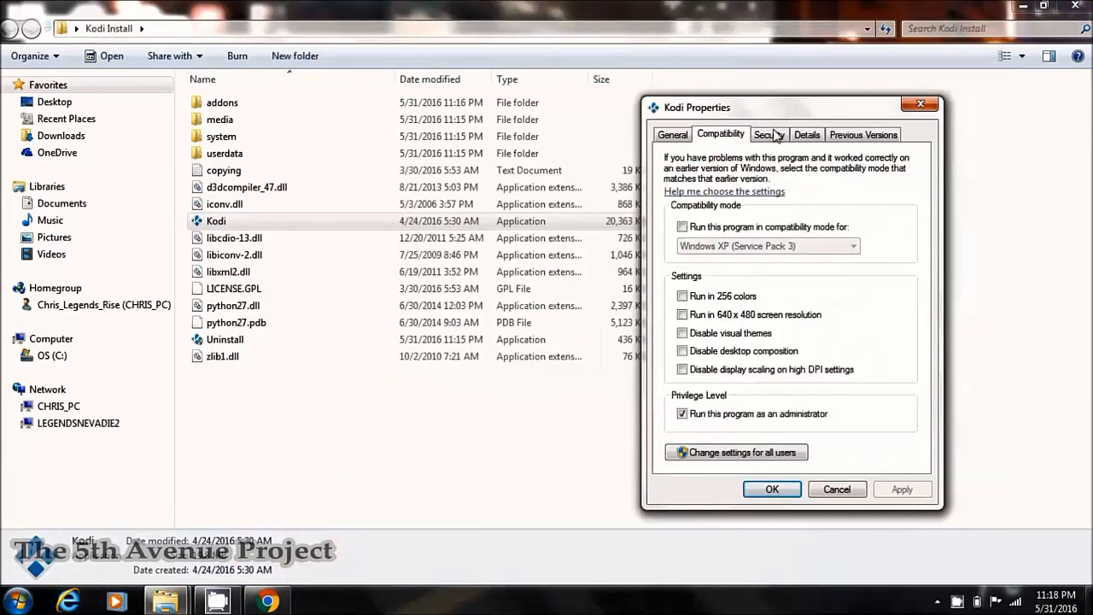
click(683, 415)
click(684, 416)
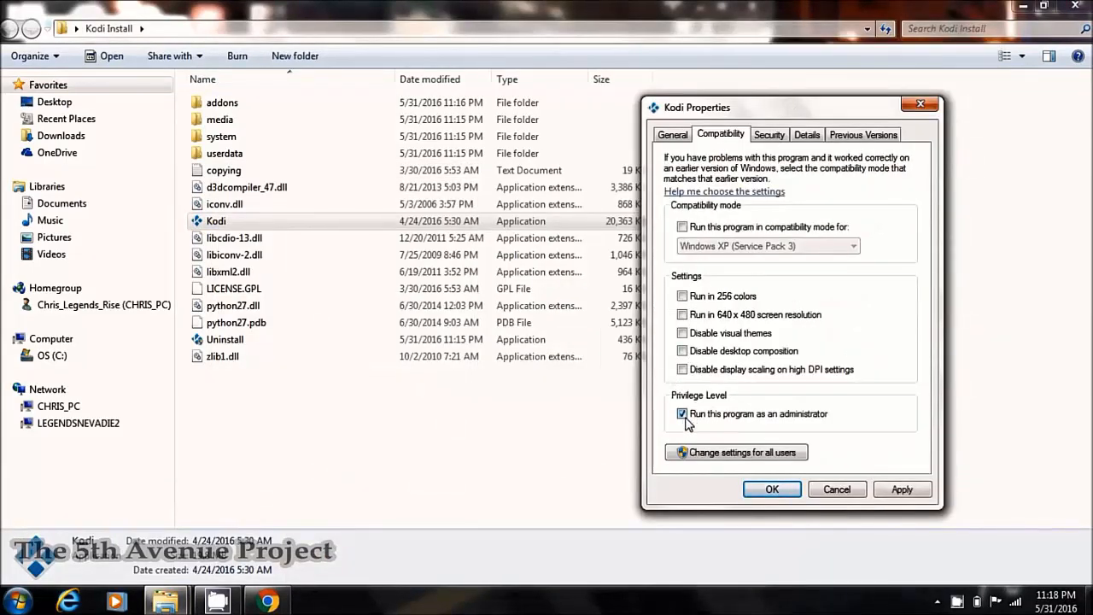
click(773, 490)
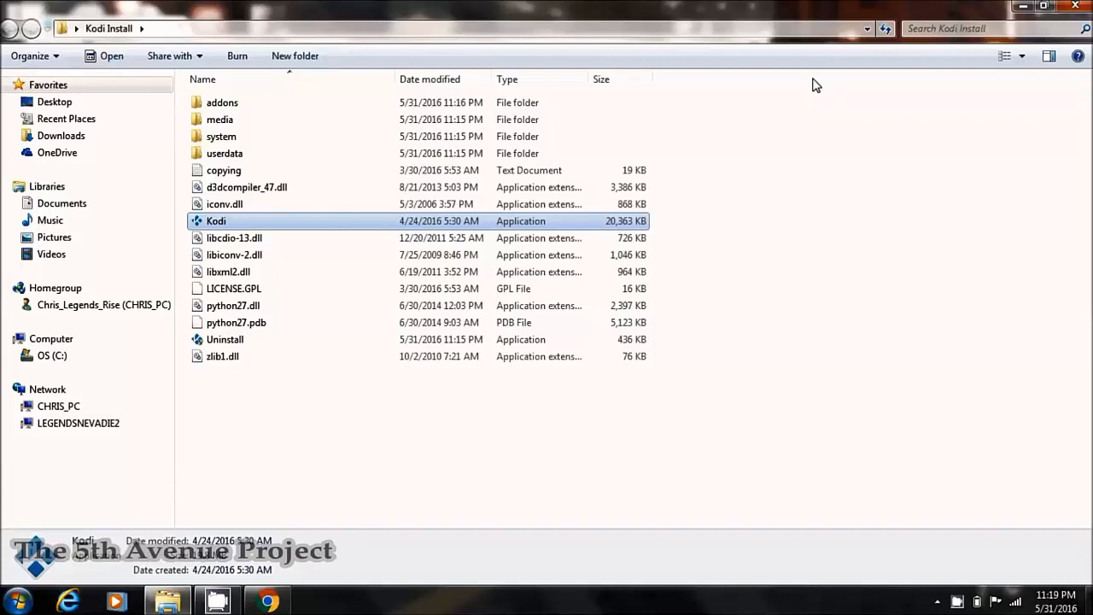
- Launch Kodi.exe from the Kodi Install folder
double_click(223, 225)
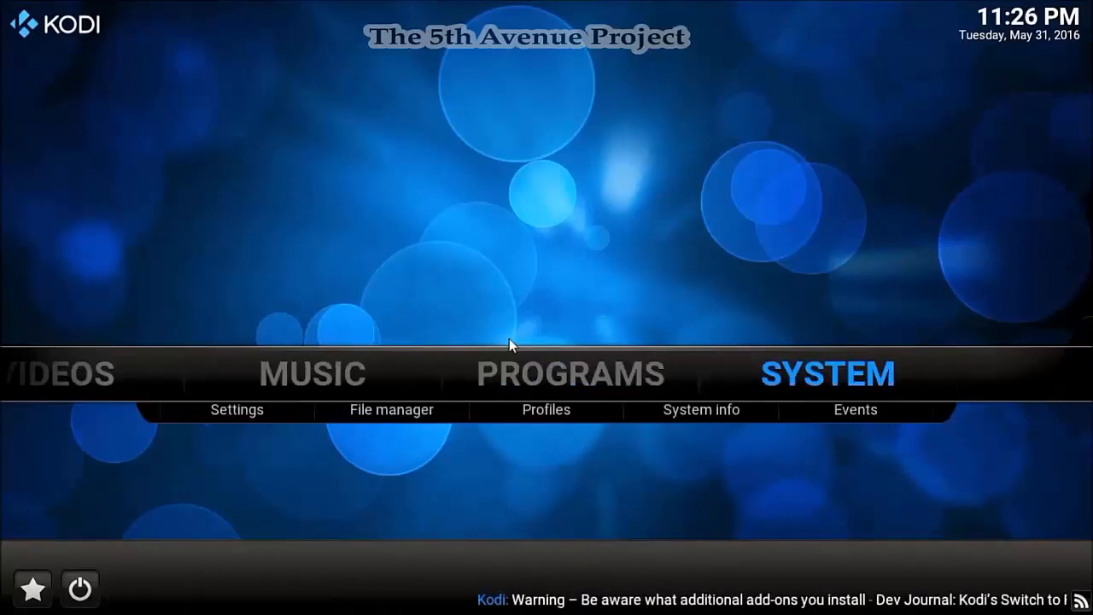
- Navigate the Kodi home menu to SYSTEM and open the File manager
key(Left)
key(Left)
key(Left)
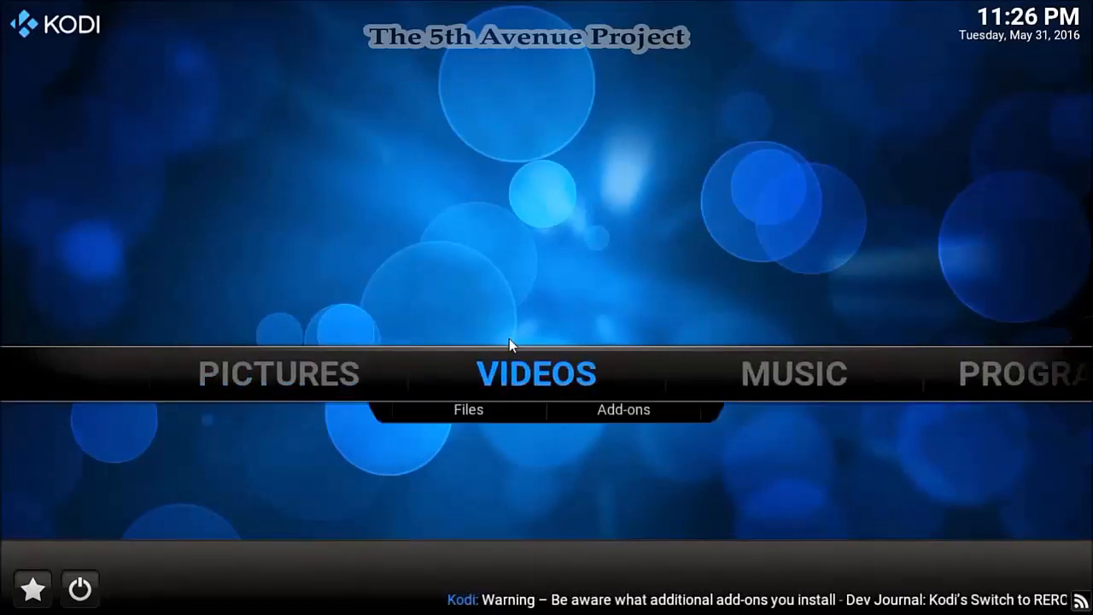
key(Right)
key(Left)
key(Left)
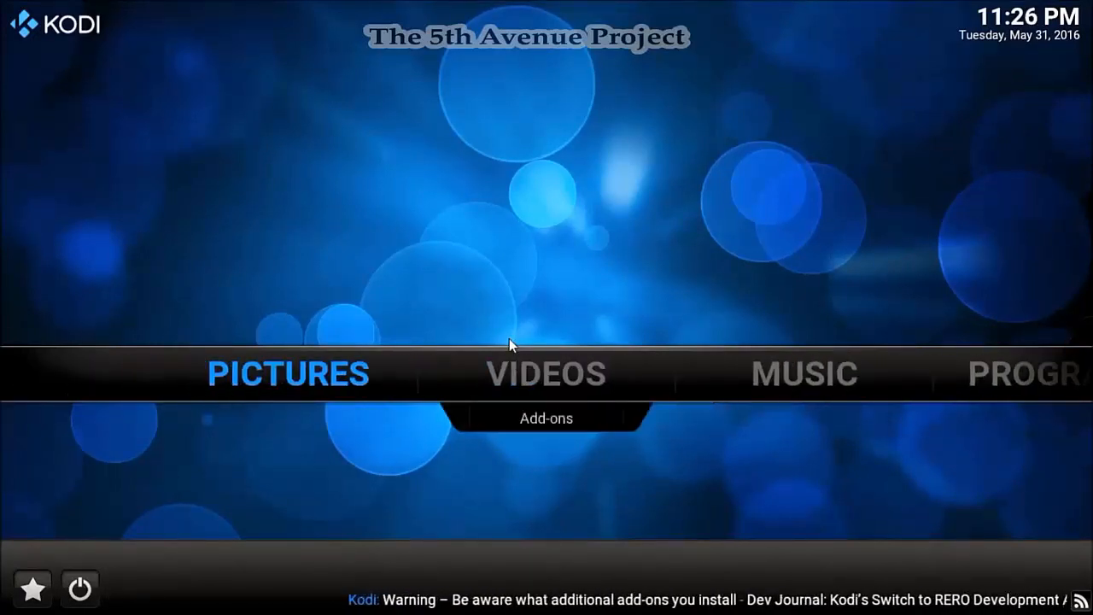
key(Right)
key(Right)
key(Right)
key(Right)
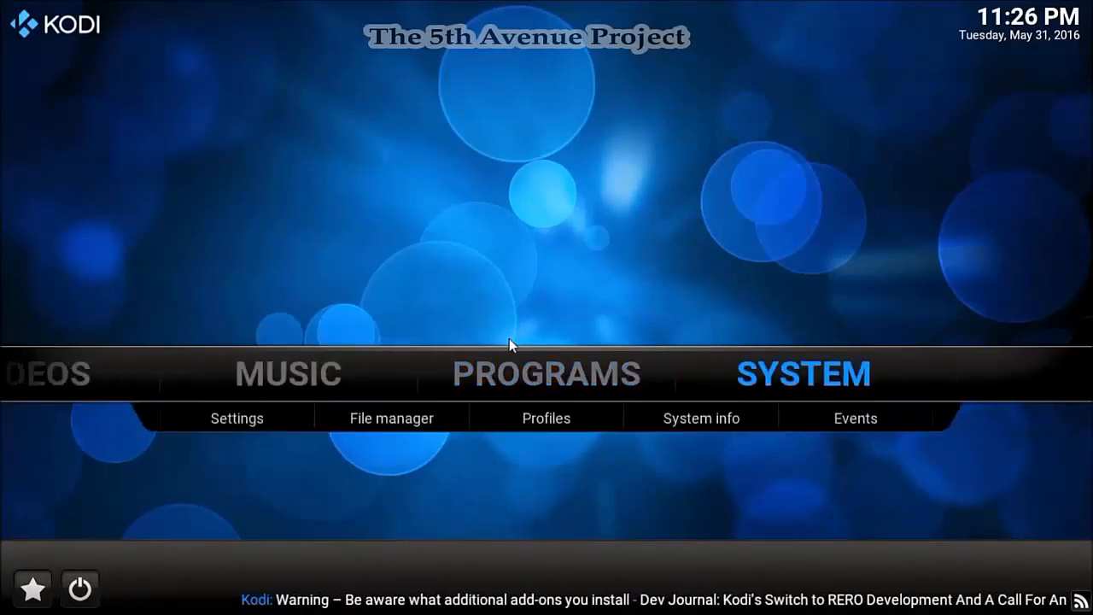
key(Left)
key(Left)
key(Left)
key(Right)
key(Right)
key(Right)
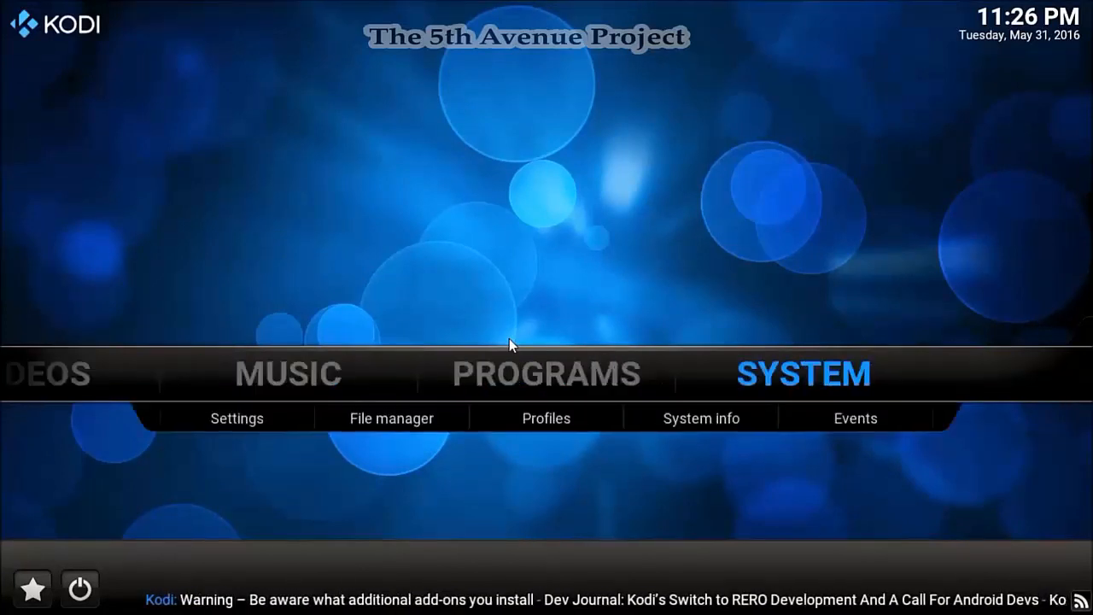
key(Left)
key(Left)
key(Left)
key(Left)
key(Right)
key(Right)
key(Right)
key(Right)
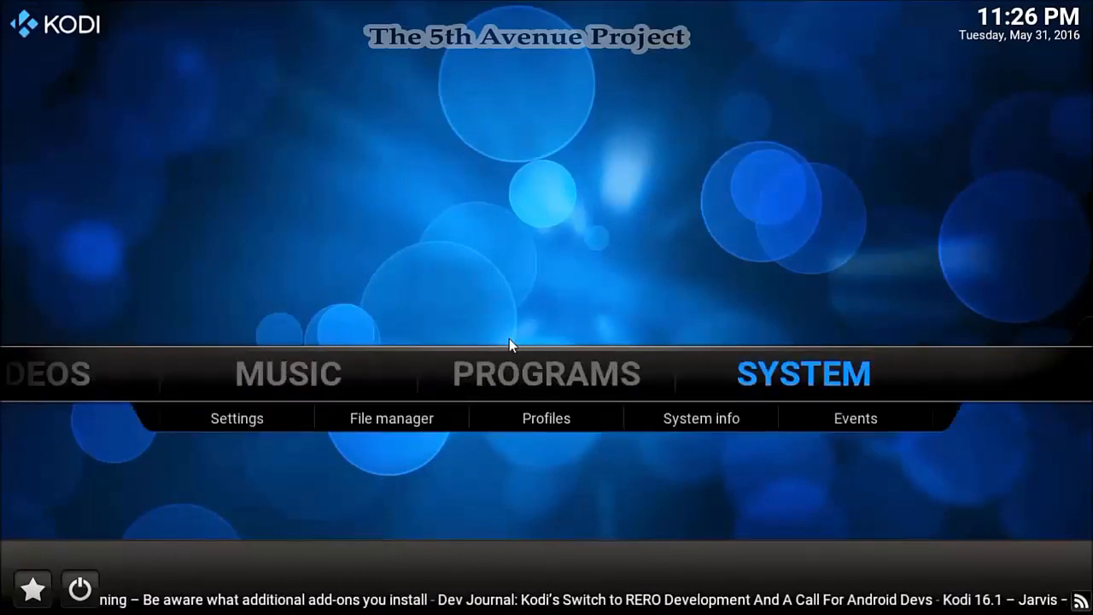
key(Left)
key(Left)
key(Left)
key(Left)
key(Right)
key(Right)
key(Right)
key(Right)
key(Left)
key(Left)
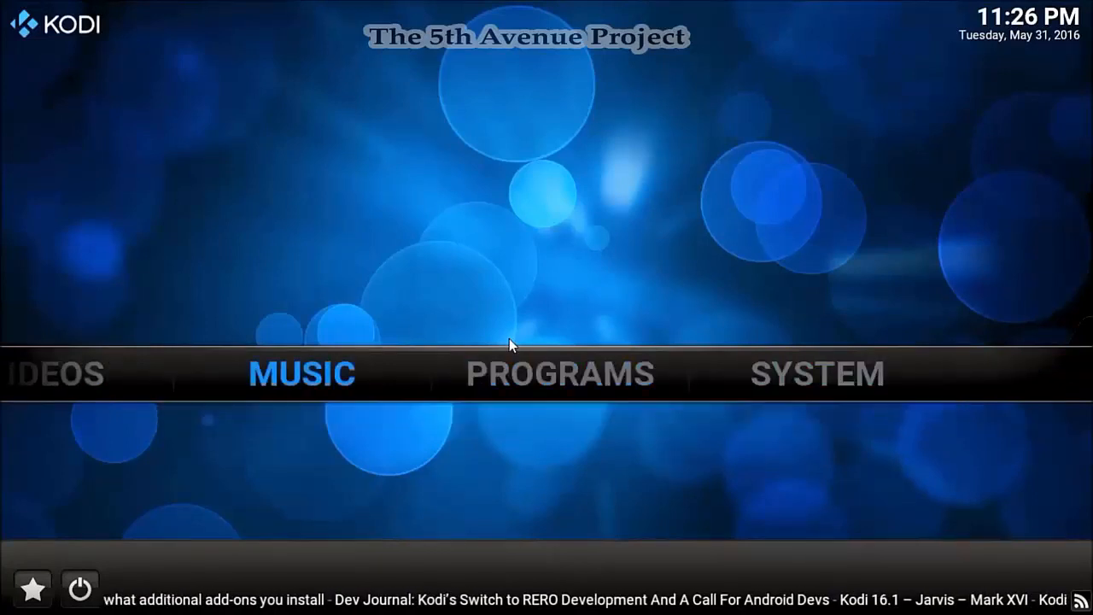
key(Left)
key(Left)
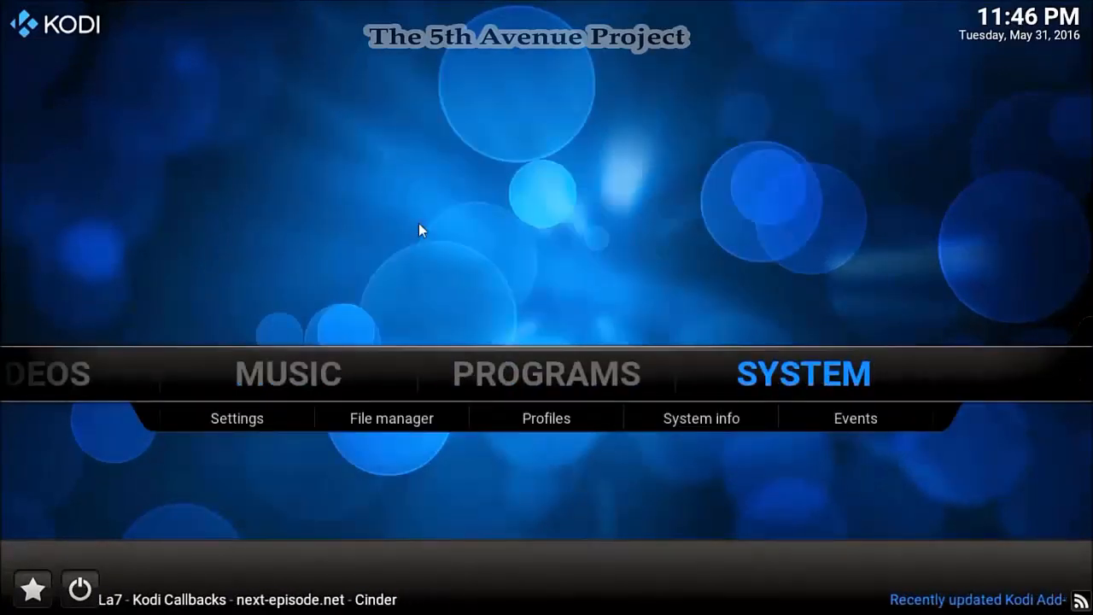
key(Down)
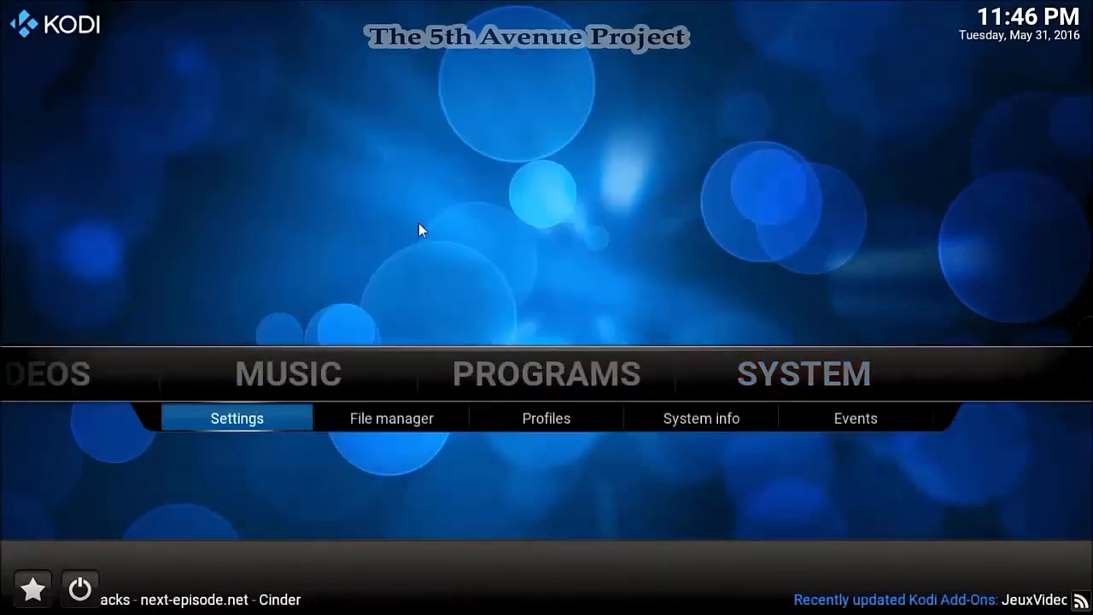
key(Right)
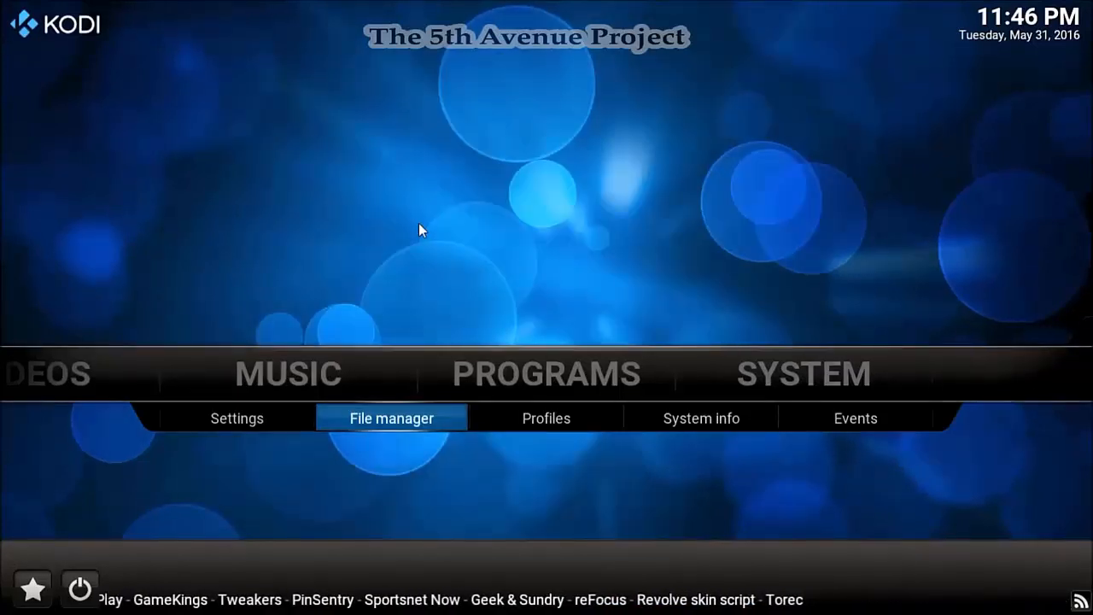
key(Return)
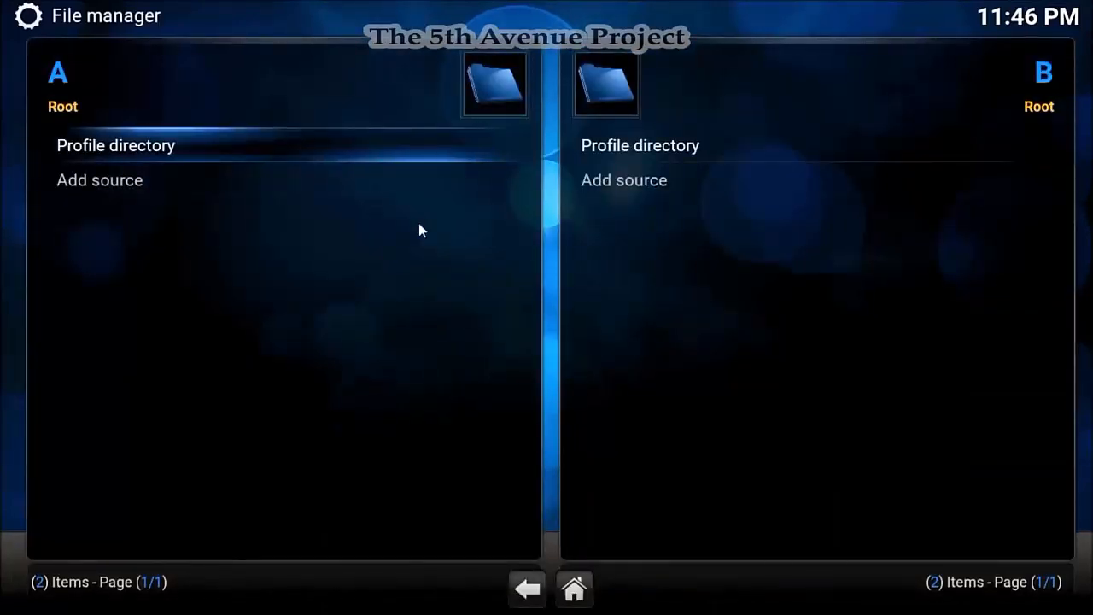
key(Down)
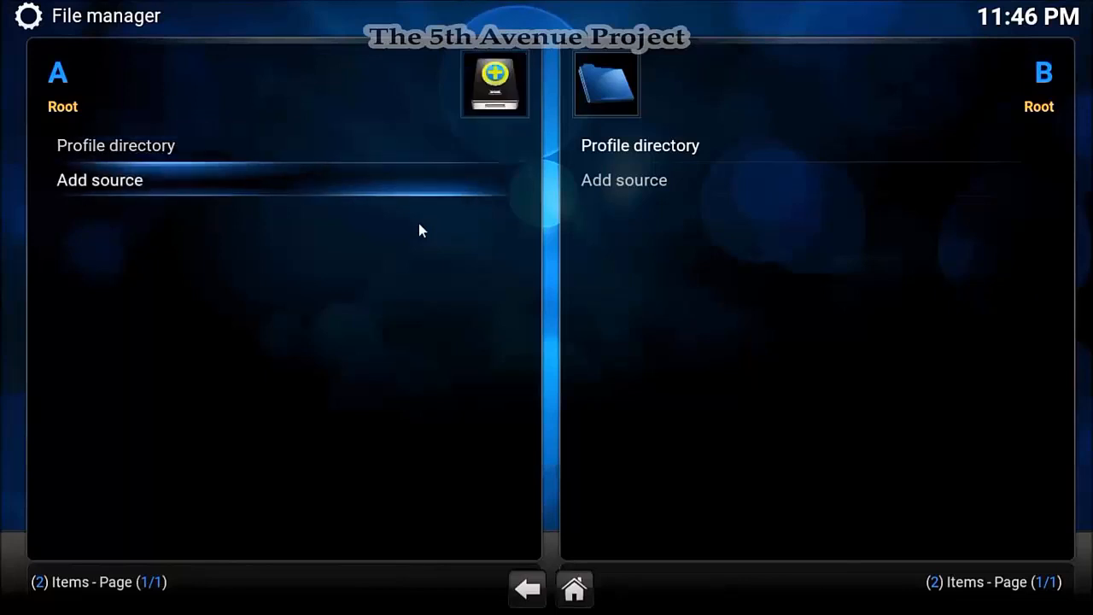
key(Return)
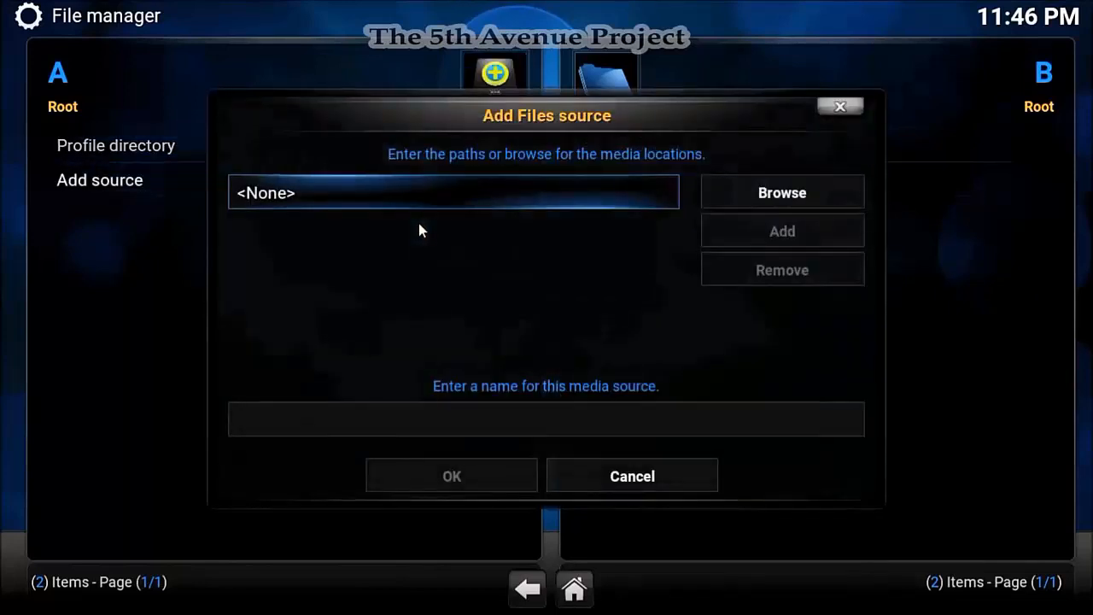
key(Return)
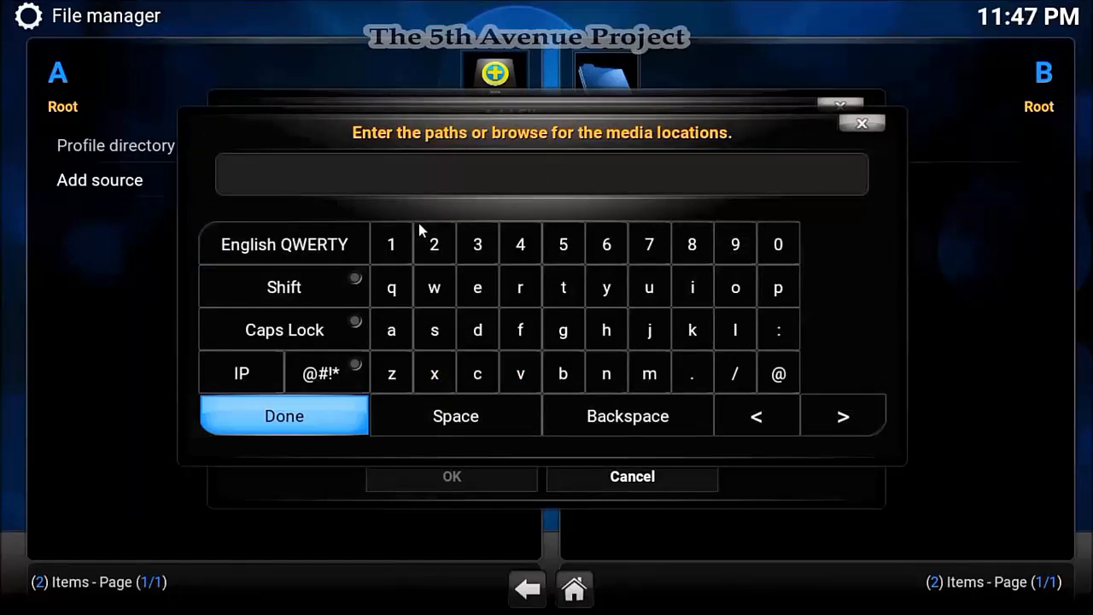
text(http://)
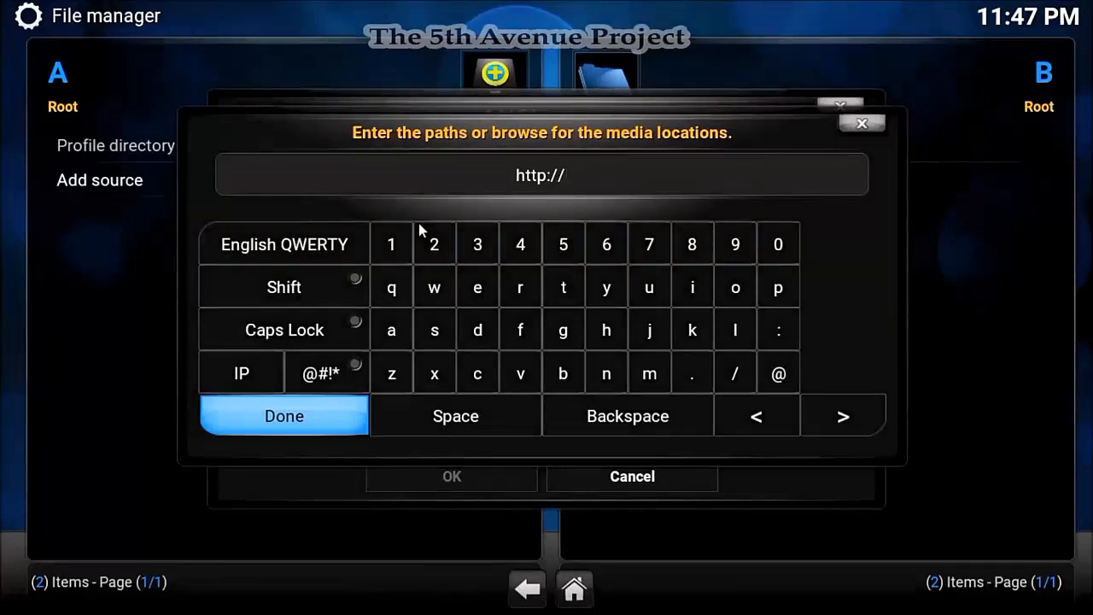
text(s)
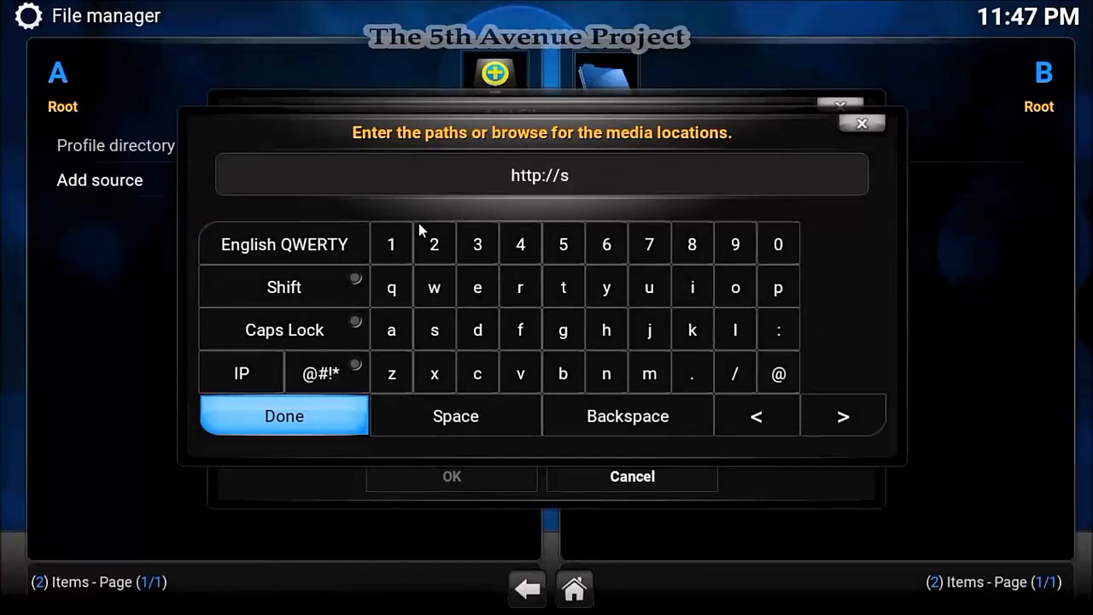
text(rp.)
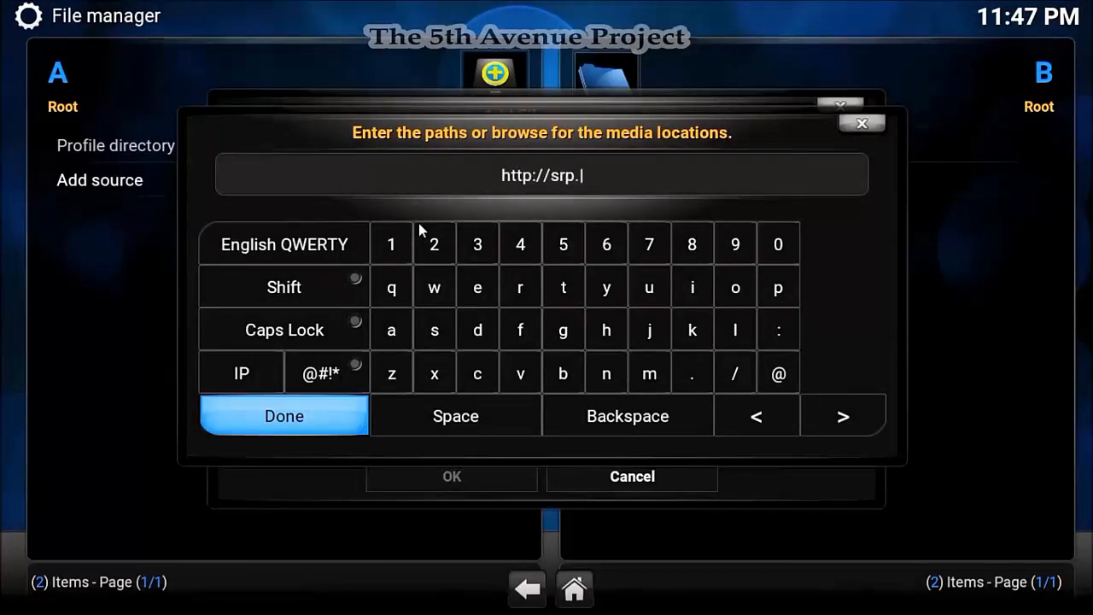
text(nu)
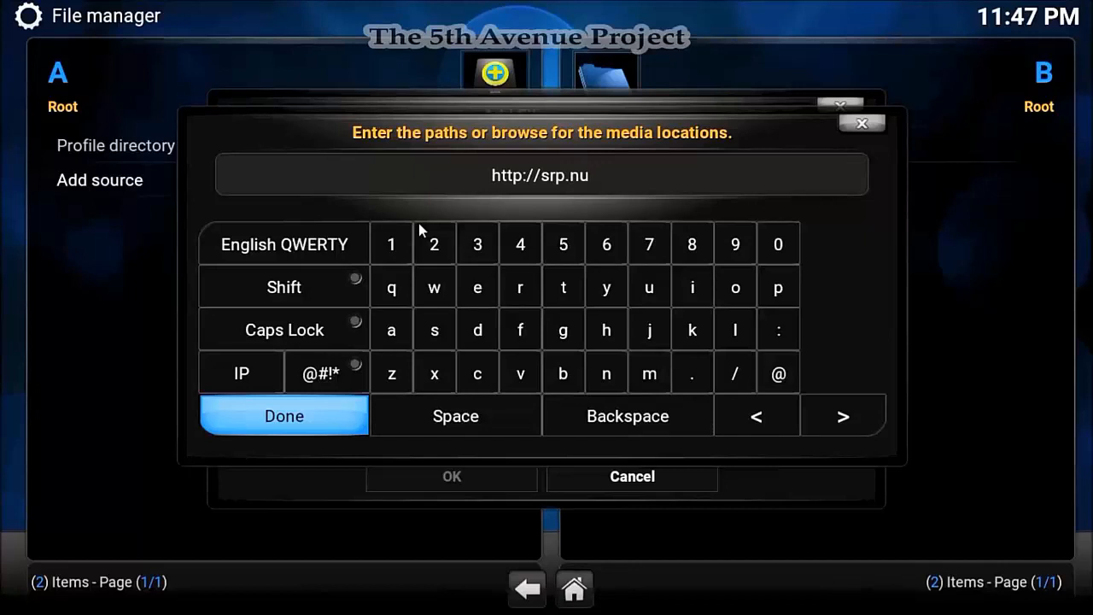
key(Return)
key(Down)
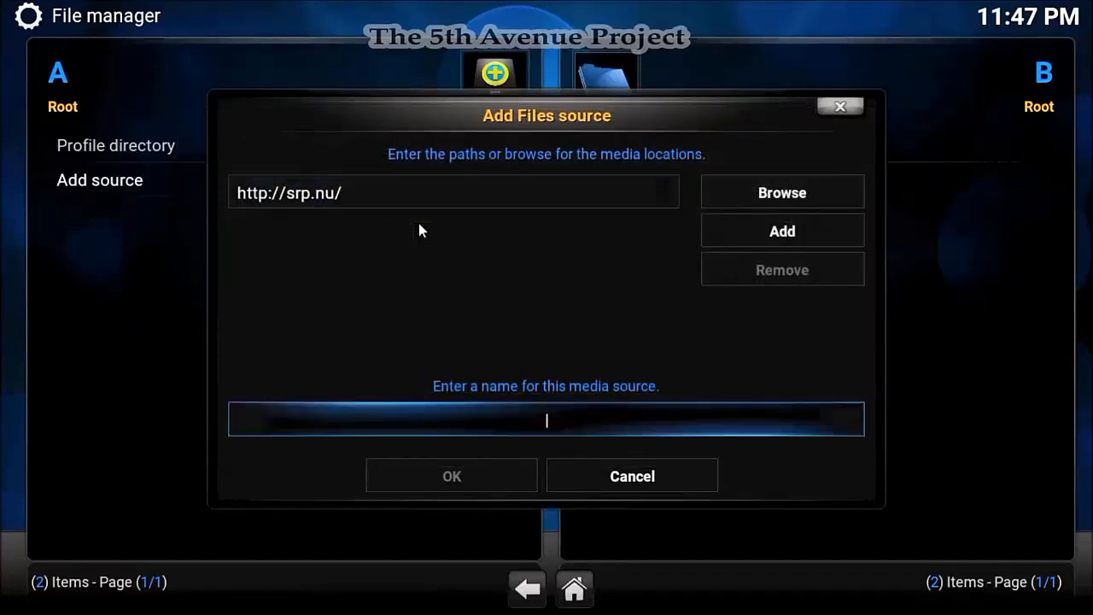
key(Return)
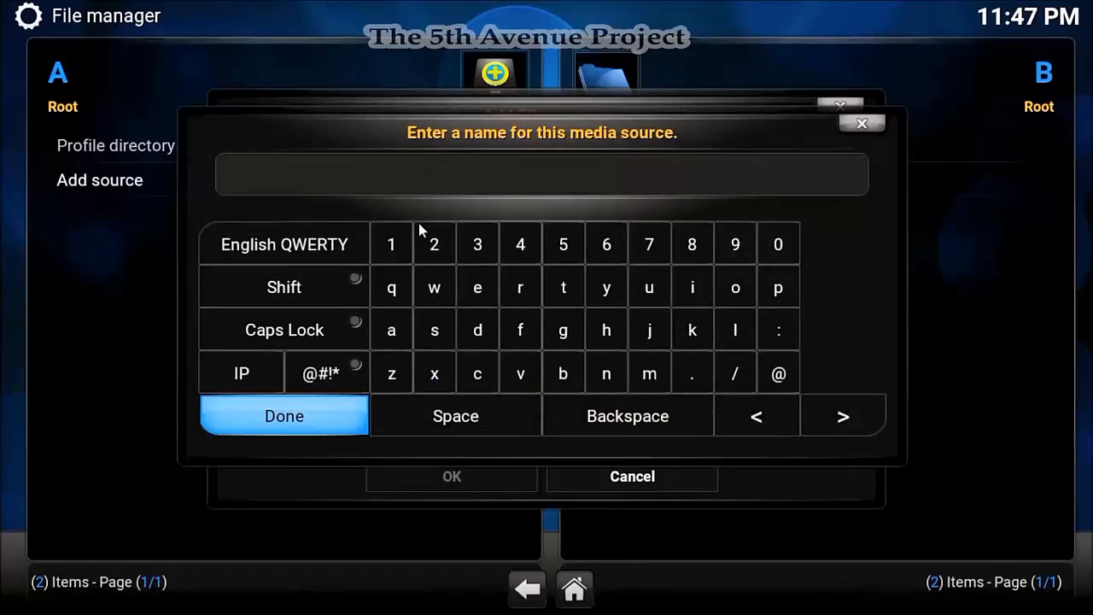
text(.SRP)
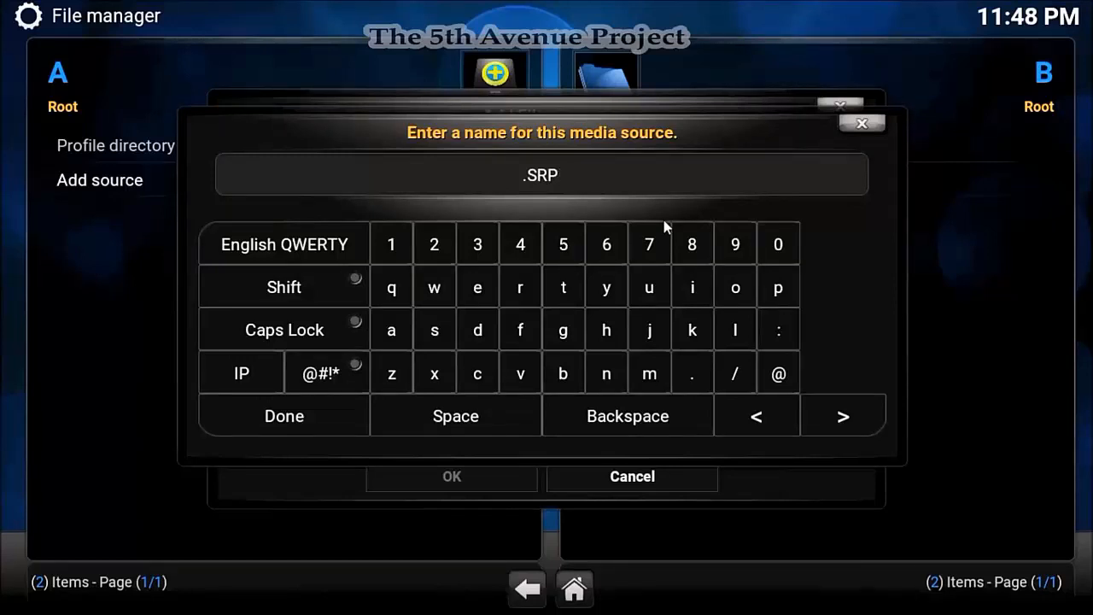
key(Up)
key(Left)
key(Left)
key(Left)
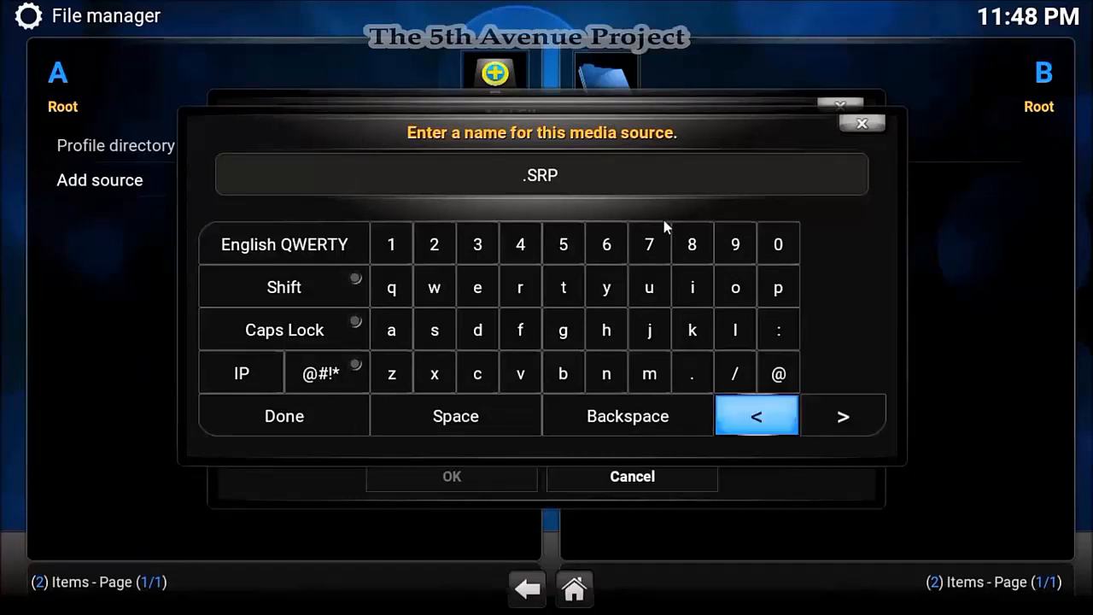
key(Left)
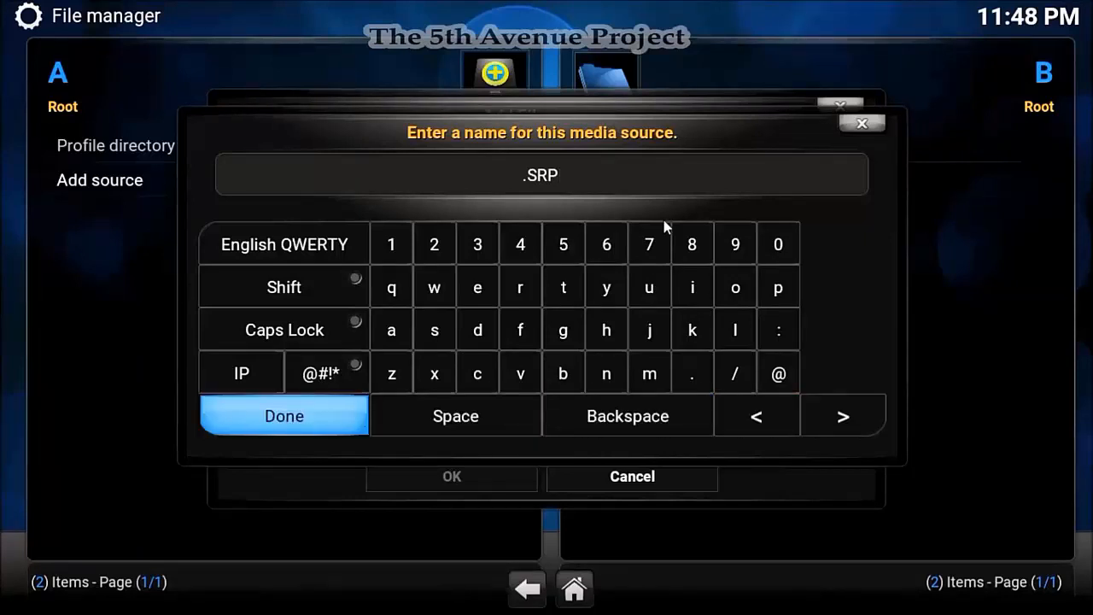
key(Return)
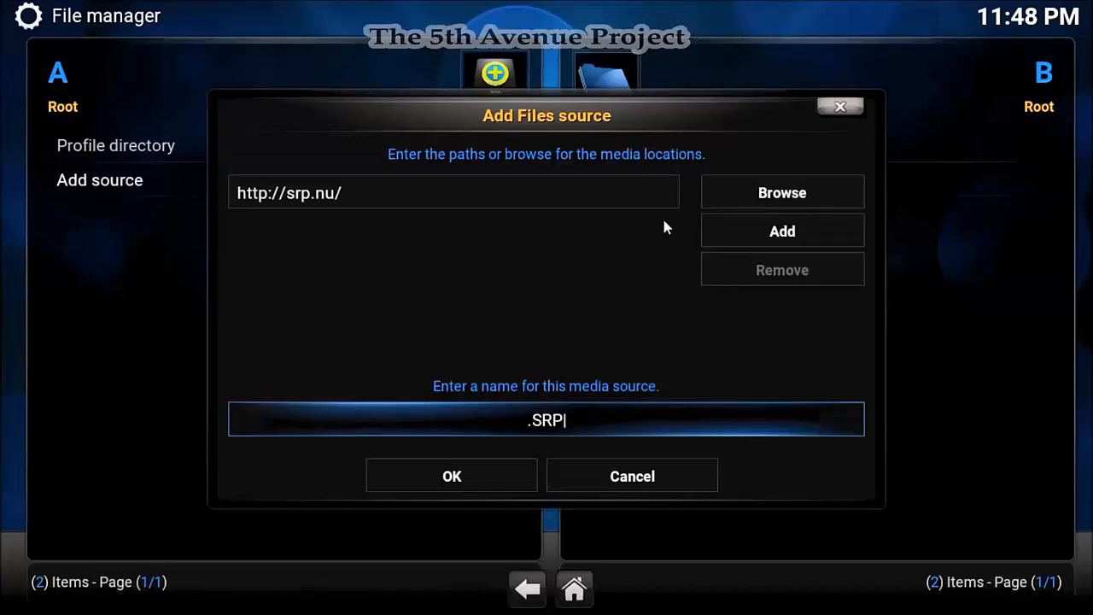
key(Down)
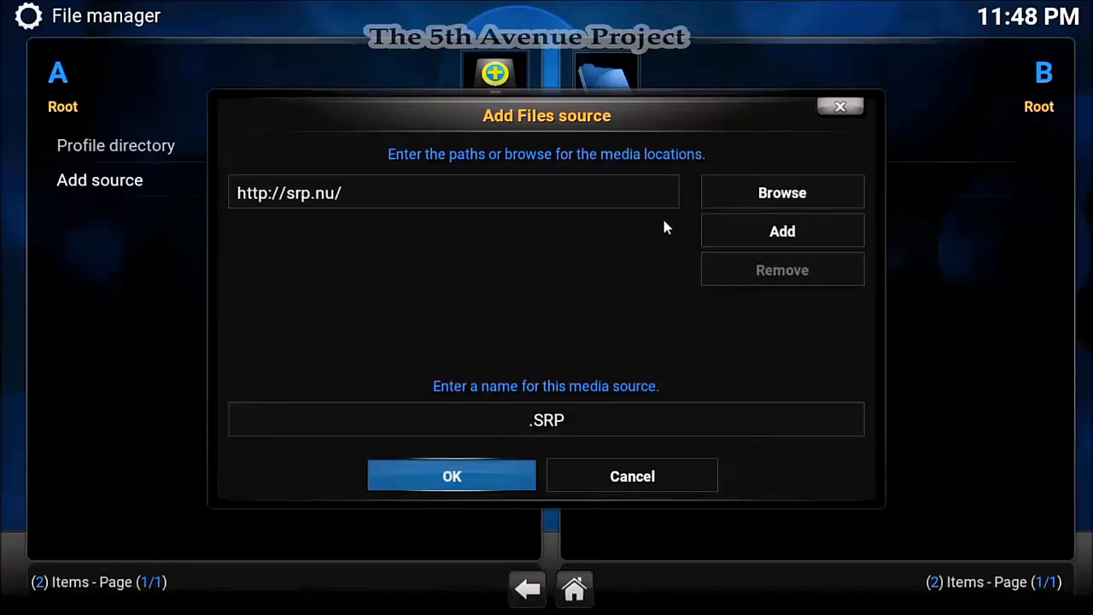
key(Return)
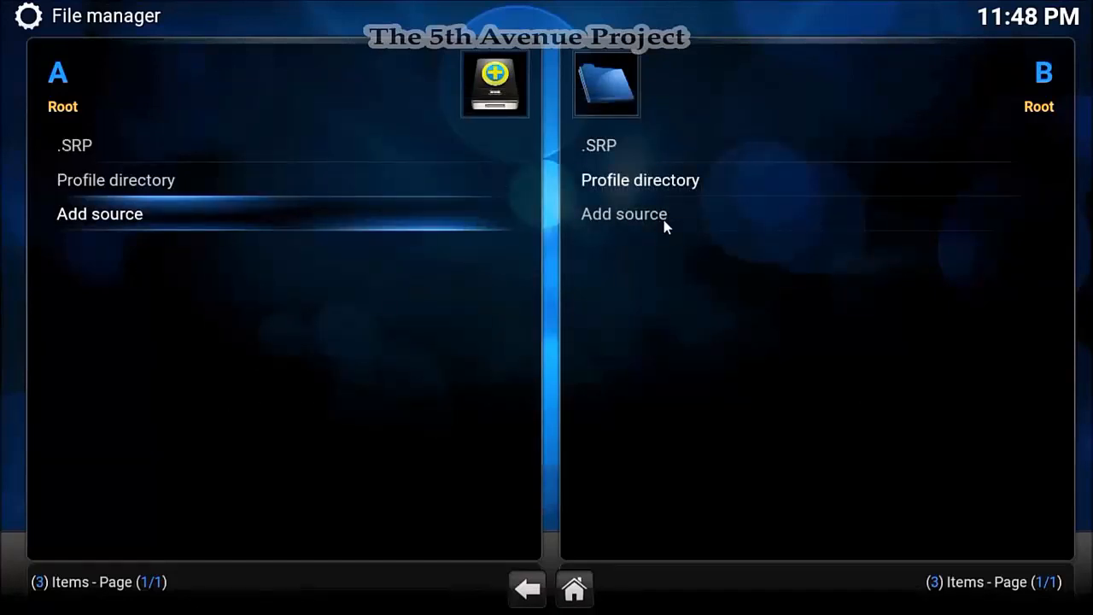
key(Up)
key(Up)
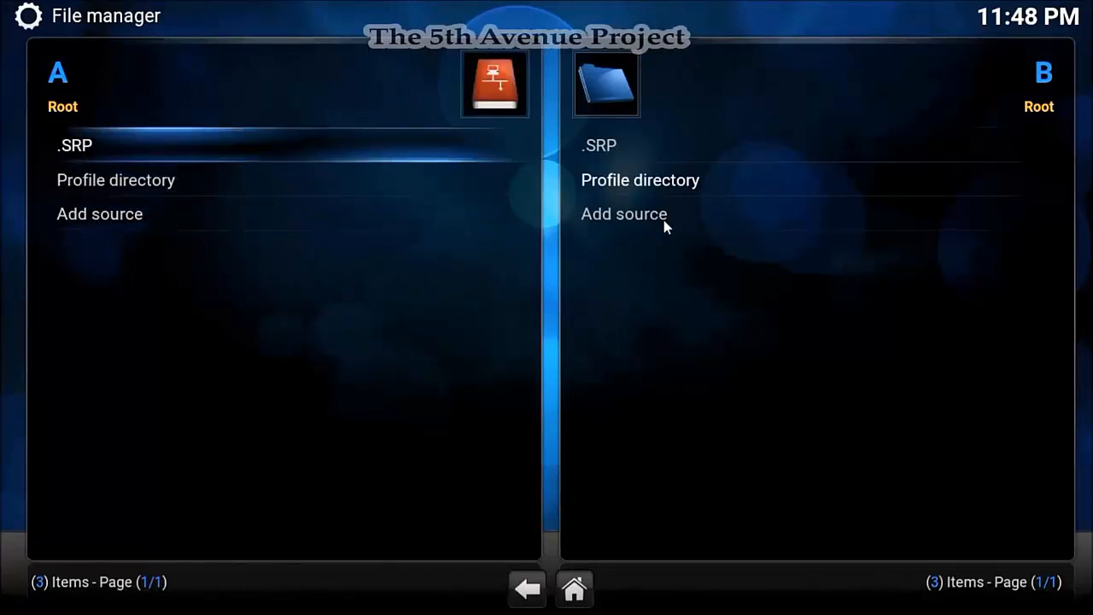
key(Down)
key(Down)
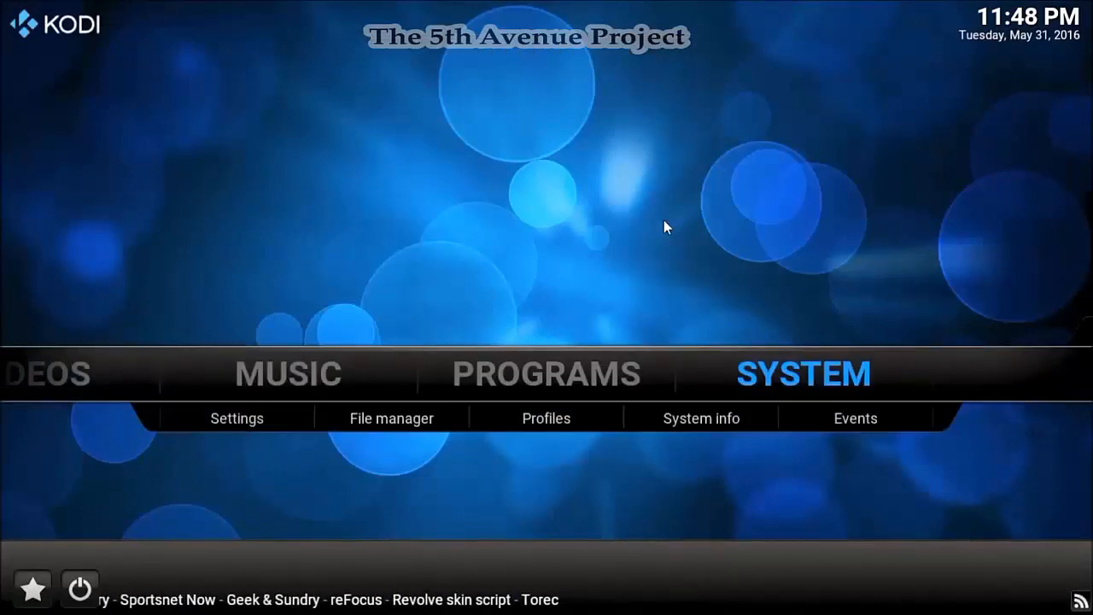
- Open Install from zip file under System > Add-ons
key(Return)
key(Down)
key(Down)
key(Down)
key(Down)
key(Down)
key(Down)
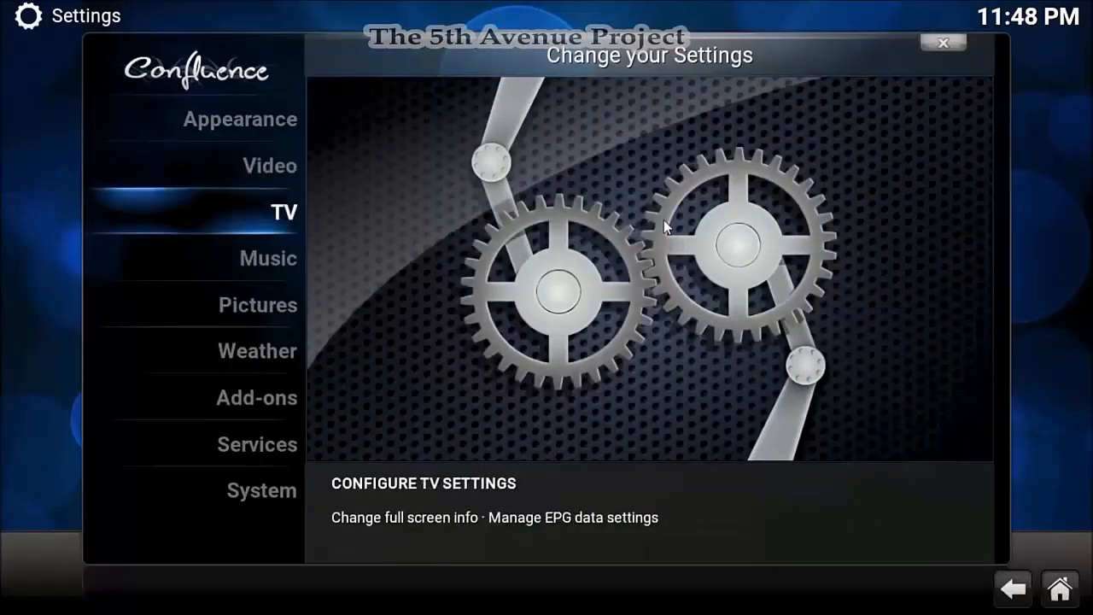
key(Return)
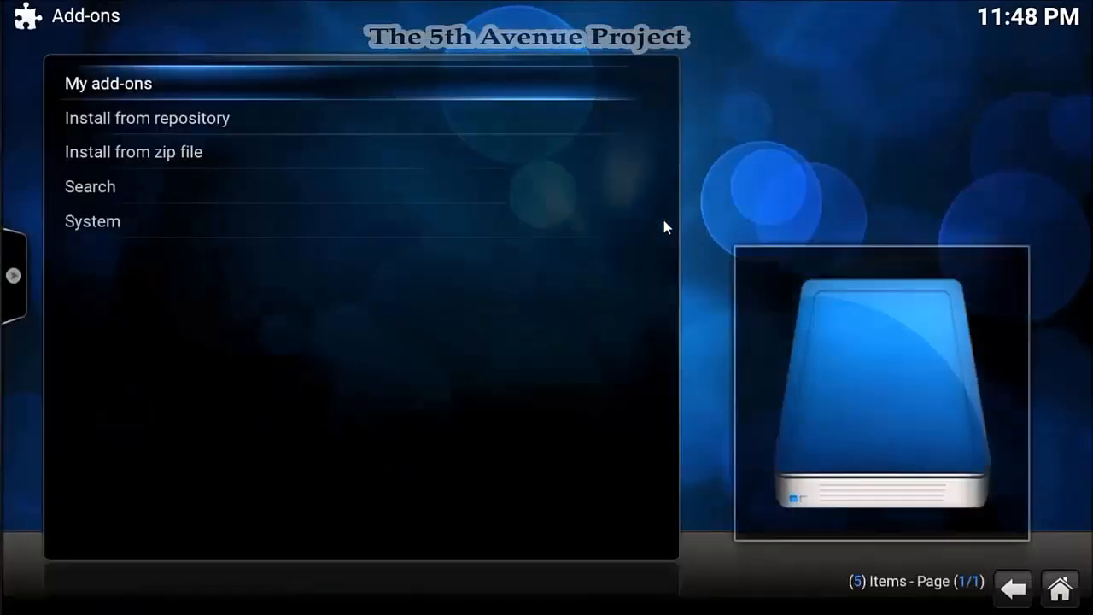
key(Down)
key(Down)
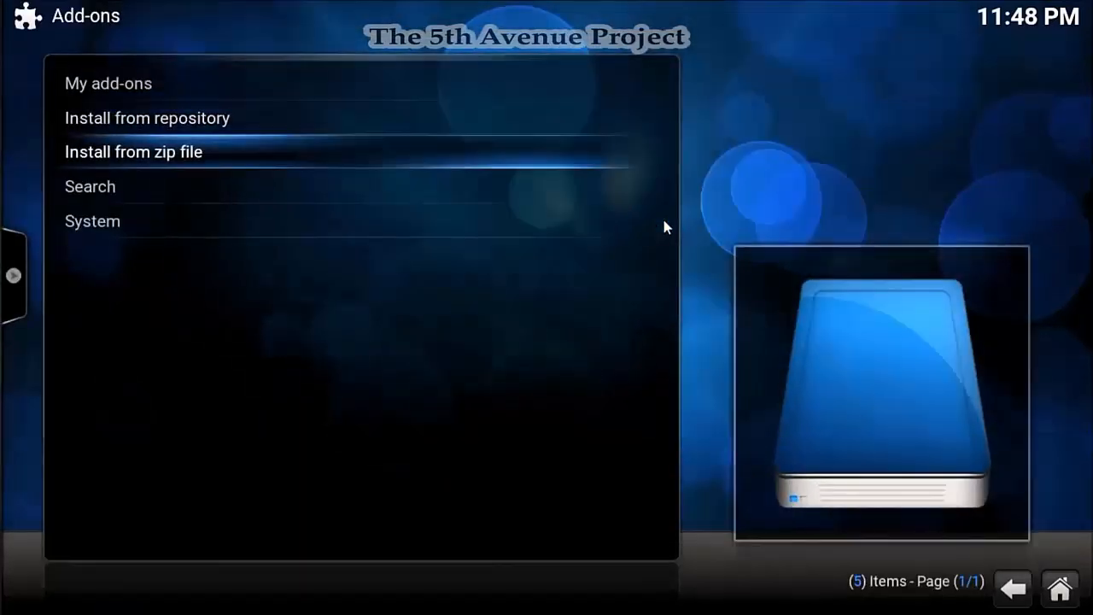
key(Return)
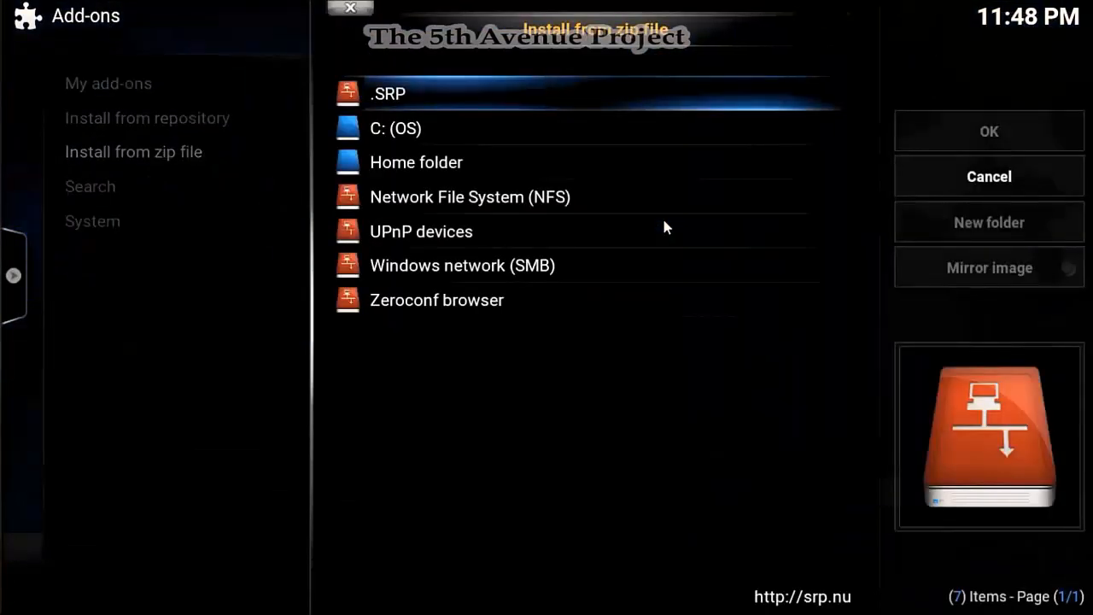
- Browse the .SRP source into jarvis/all to list superrepo.kodi.jarvis.all-0.7.04.zip
key(Down)
key(Up)
key(Return)
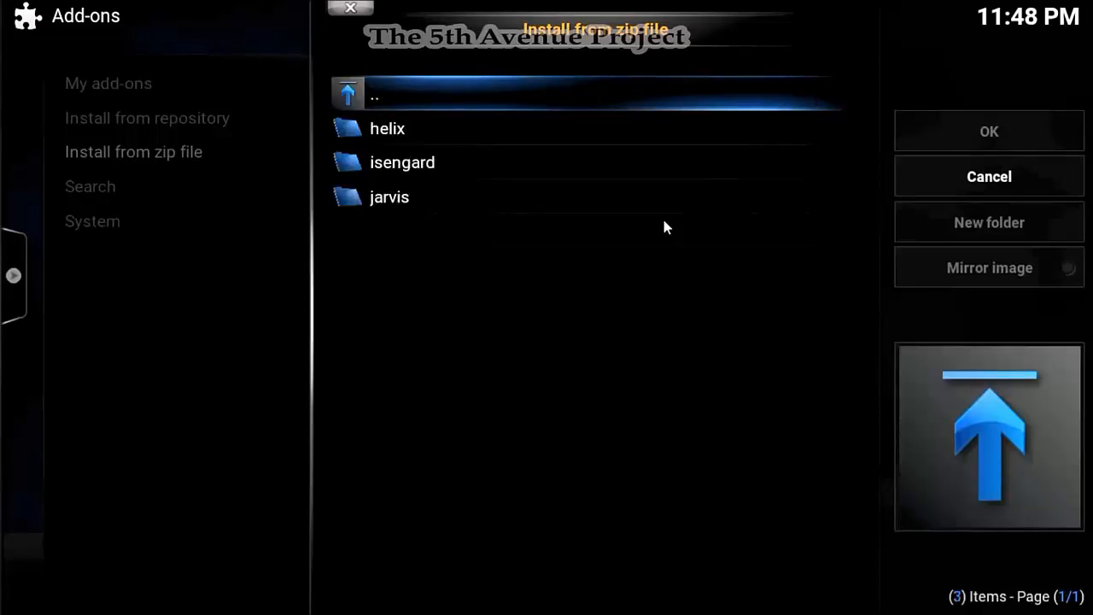
key(Down)
key(Down)
key(Down)
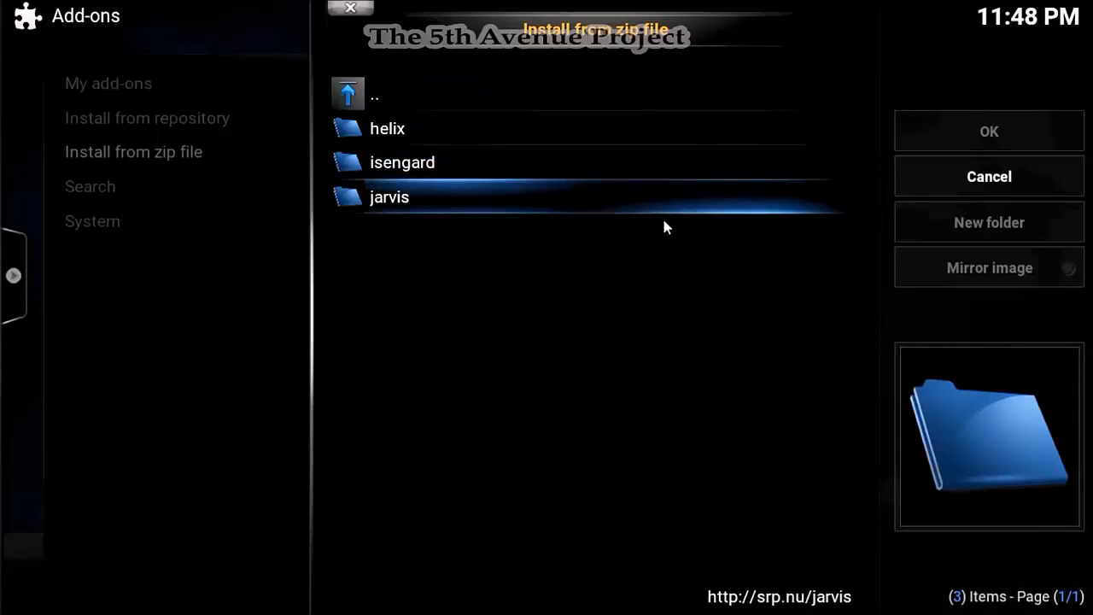
key(Up)
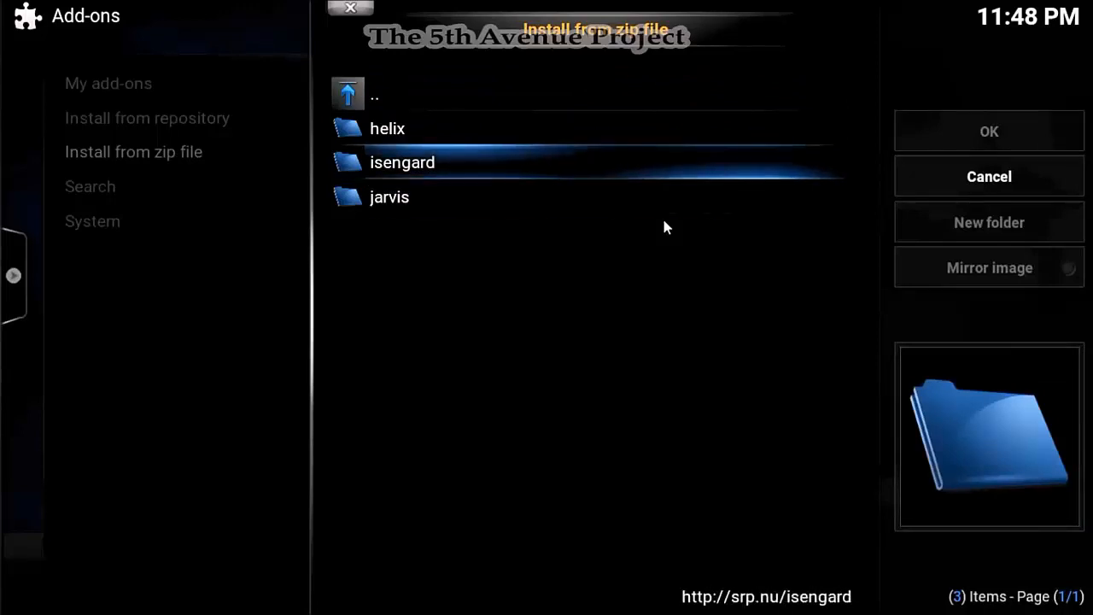
key(Down)
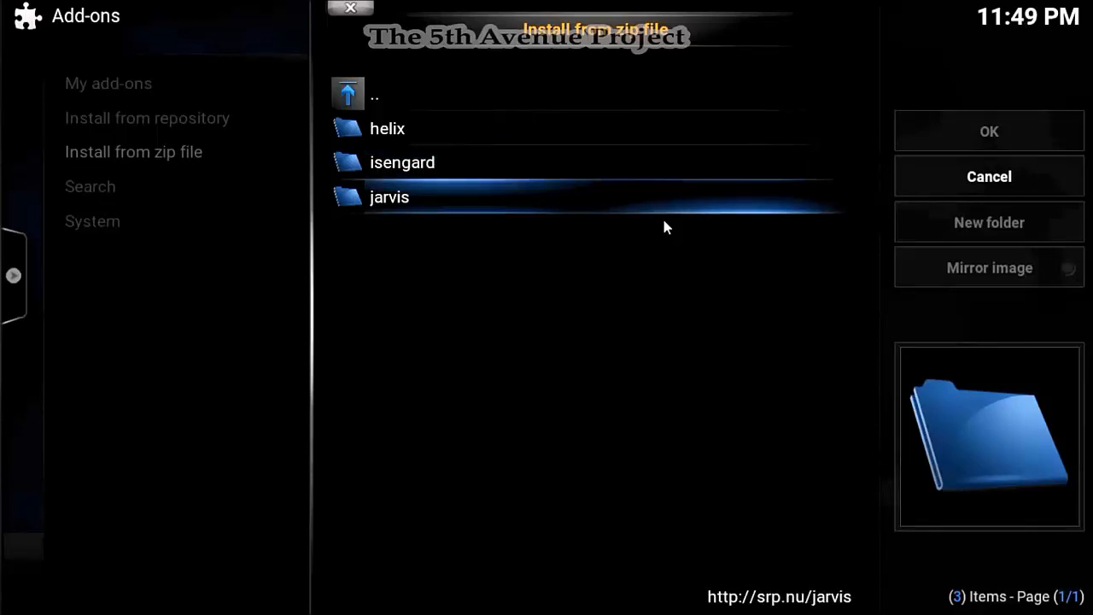
key(Return)
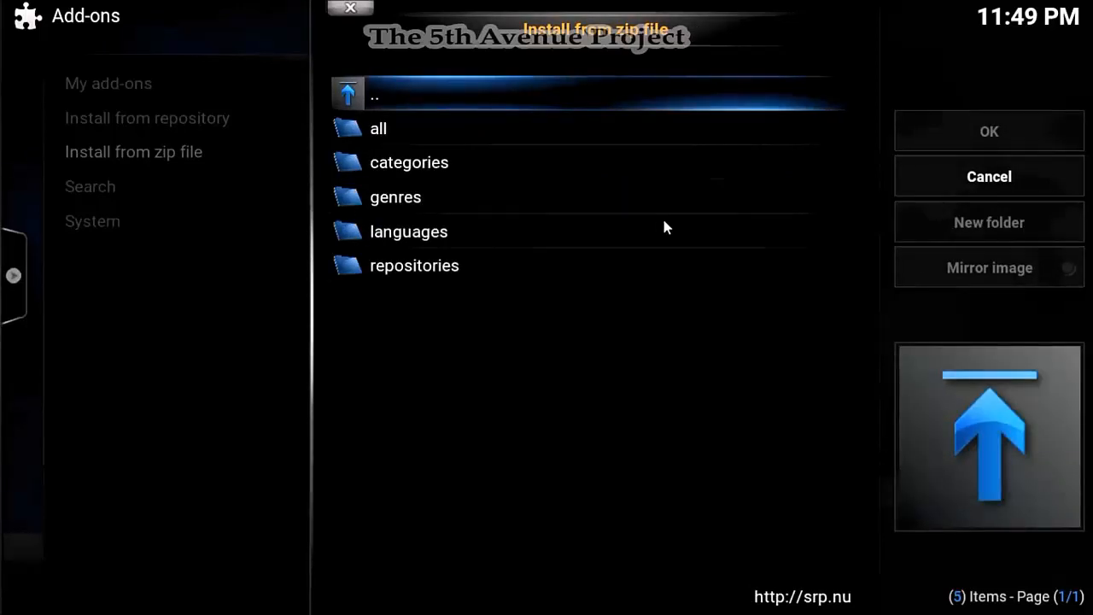
key(Down)
key(Down)
key(Up)
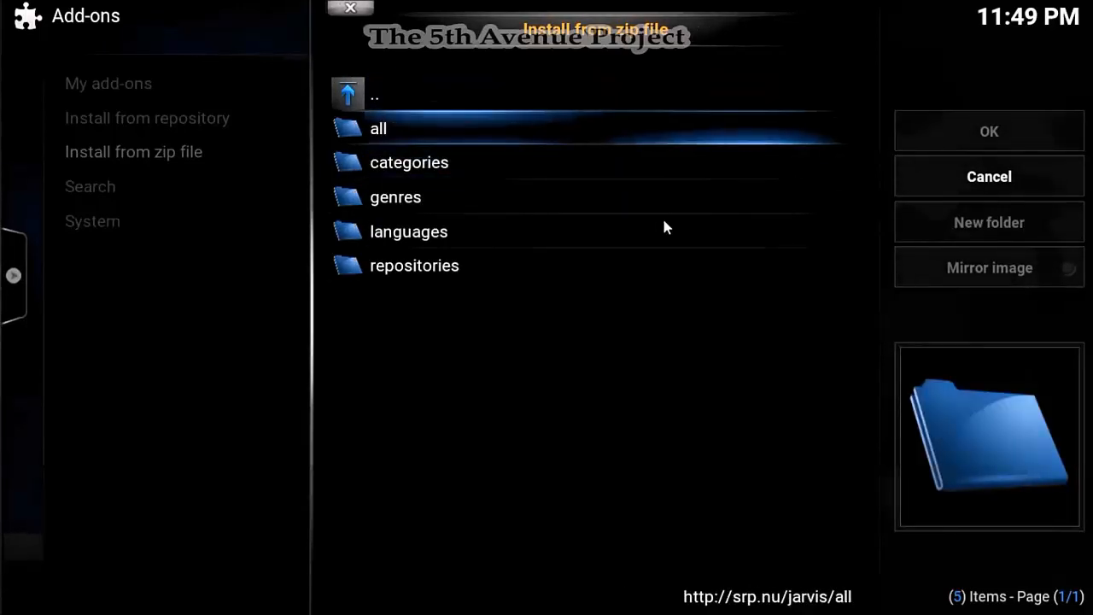
key(Return)
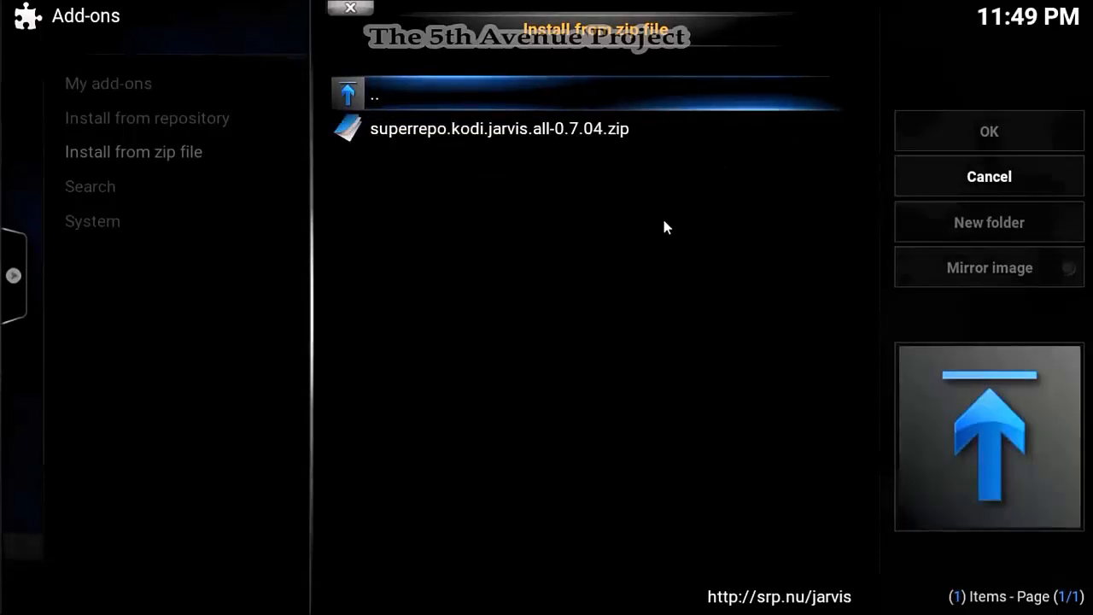
- Install superrepo.kodi.jarvis.all-0.7.04.zip, enabling SuperRepo All [Jarvis][v7], then back out of the browser
key(Down)
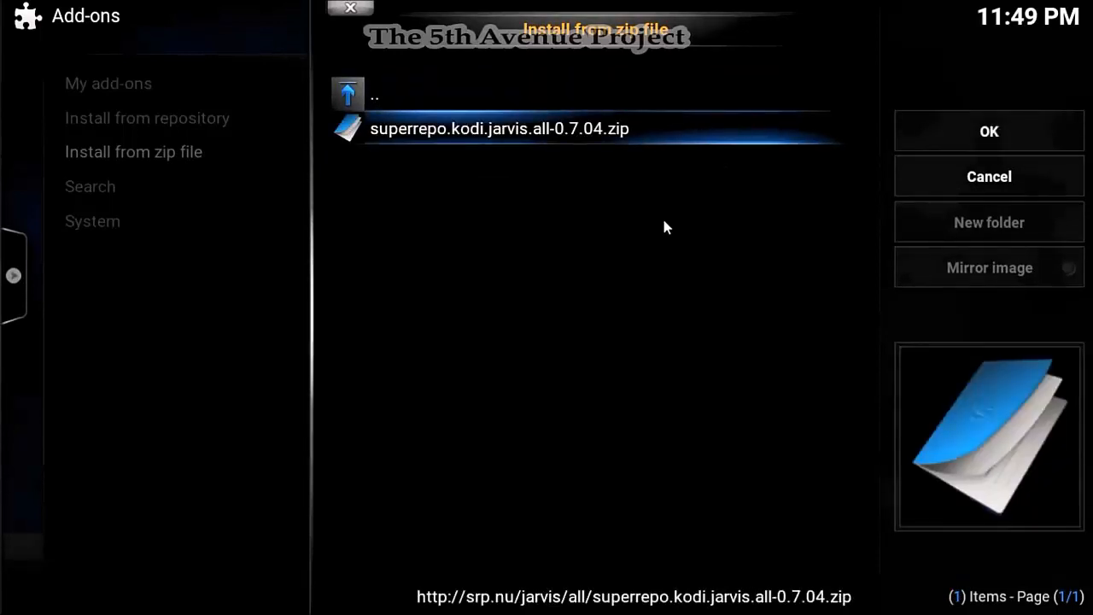
key(Return)
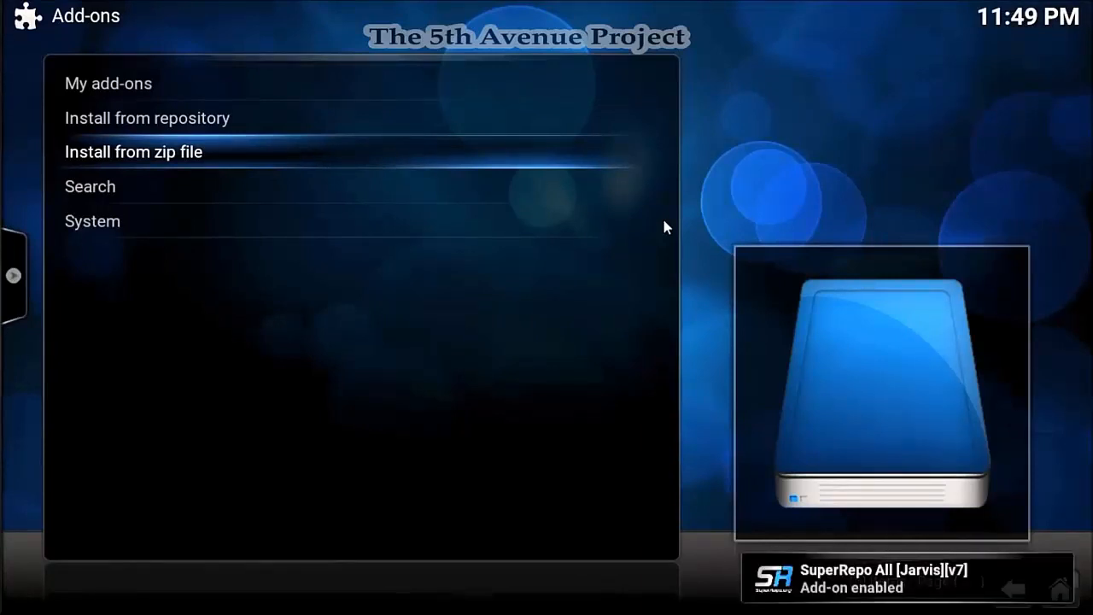
key(Escape)
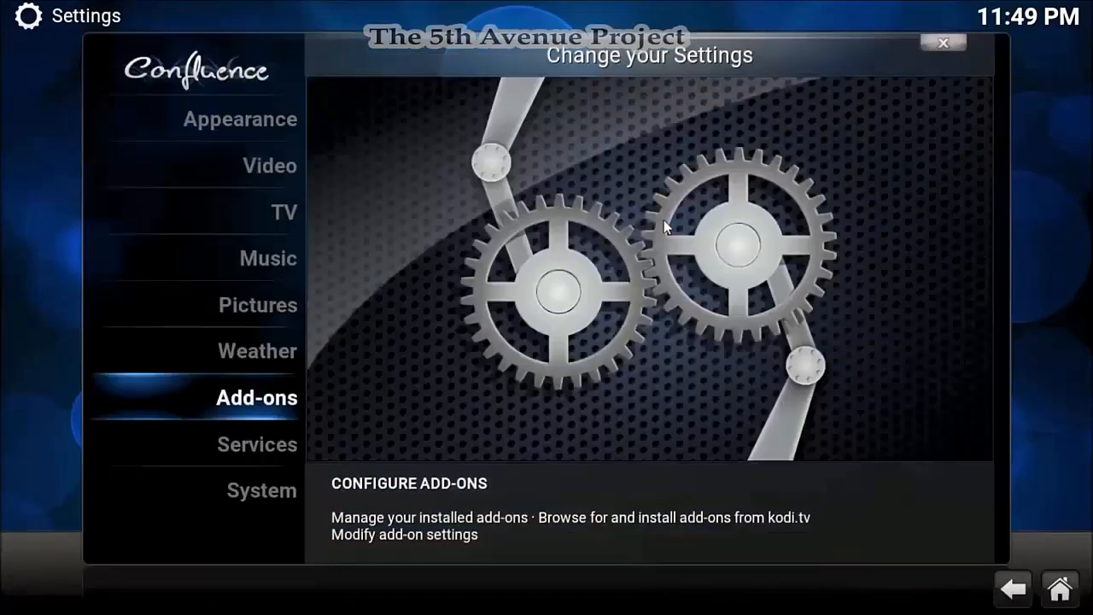
key(Escape)
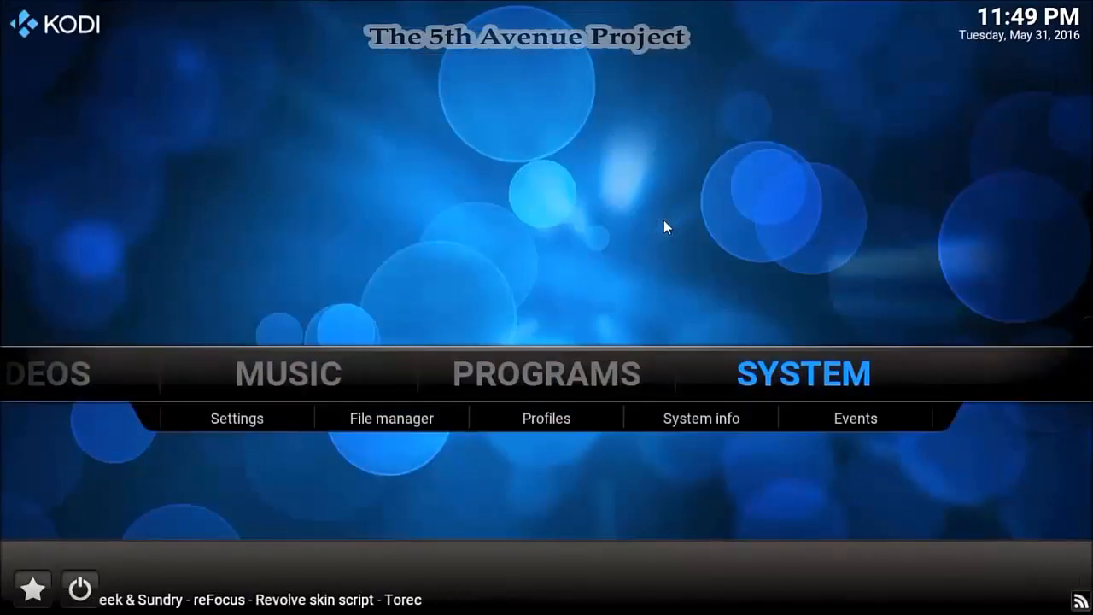
key(Down)
key(Return)
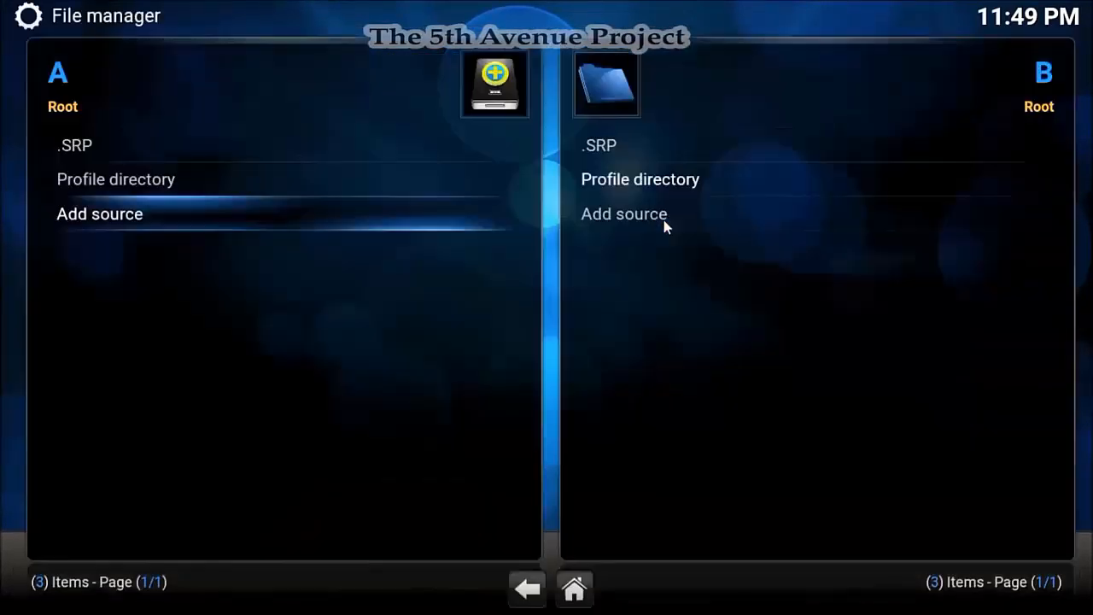
key(Return)
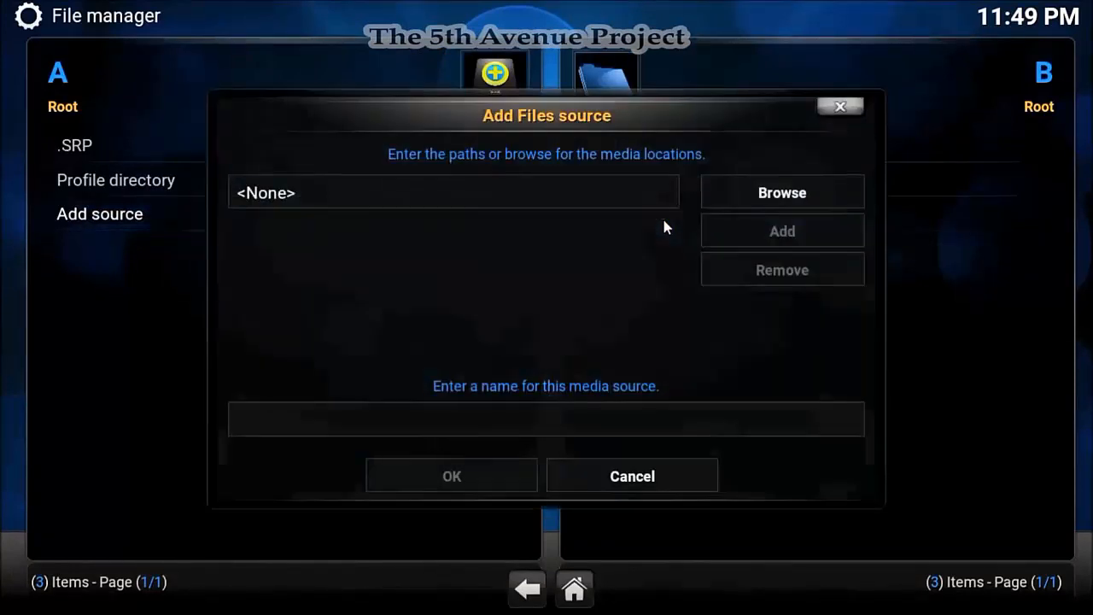
key(Return)
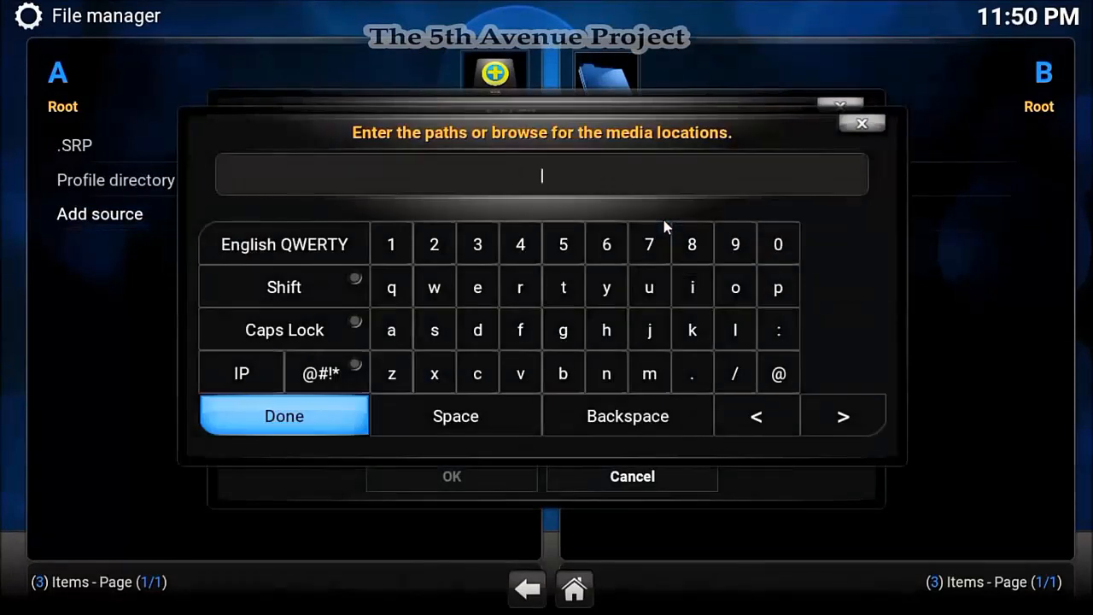
text(http://xu)
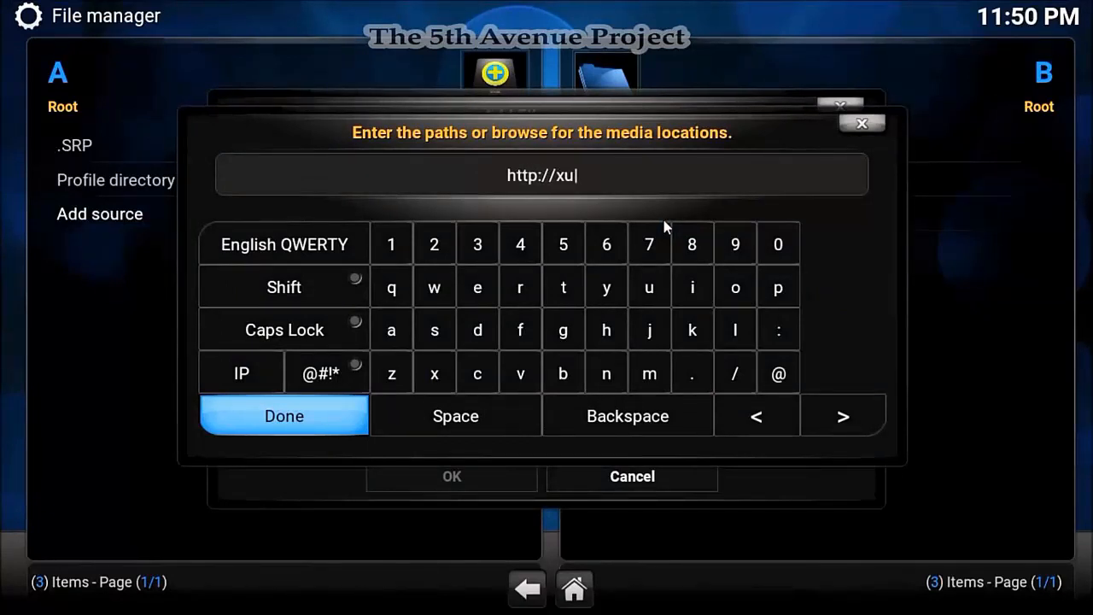
text(nityta)
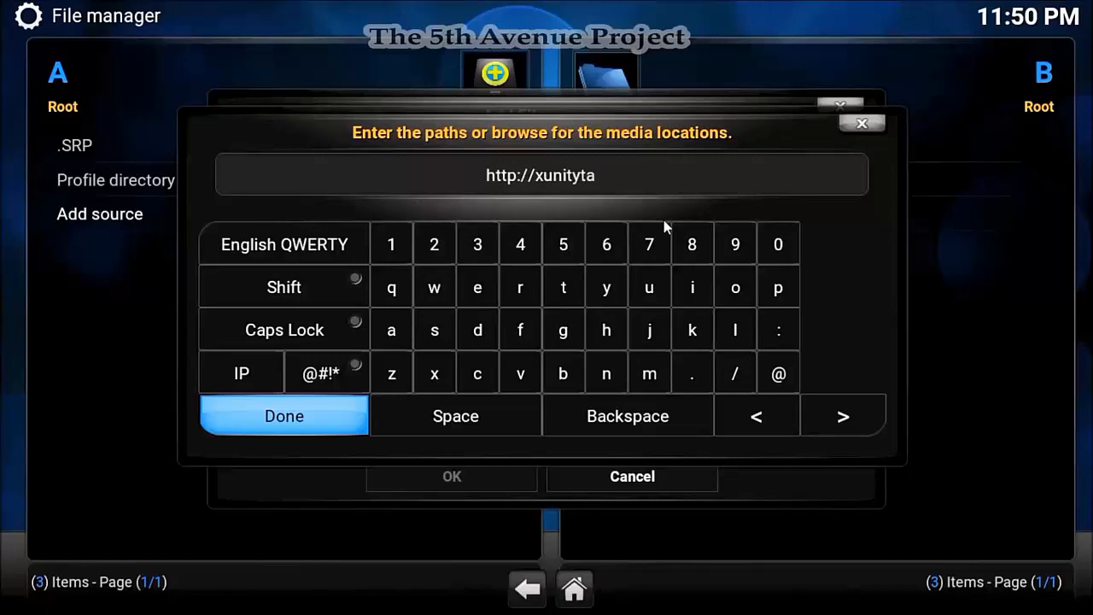
text(l)
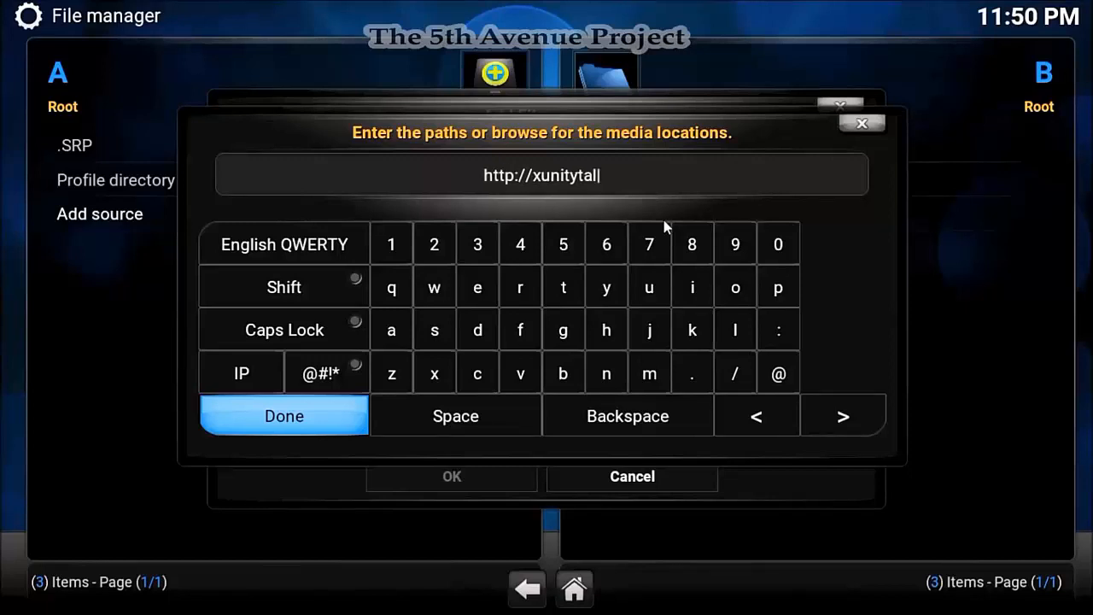
text(k.me)
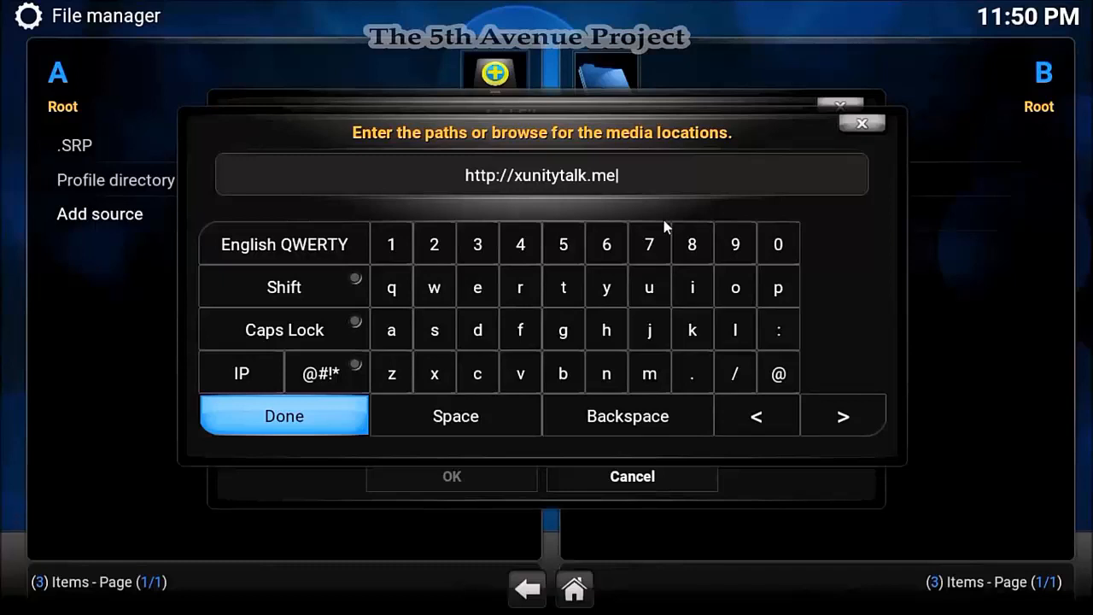
text(/)
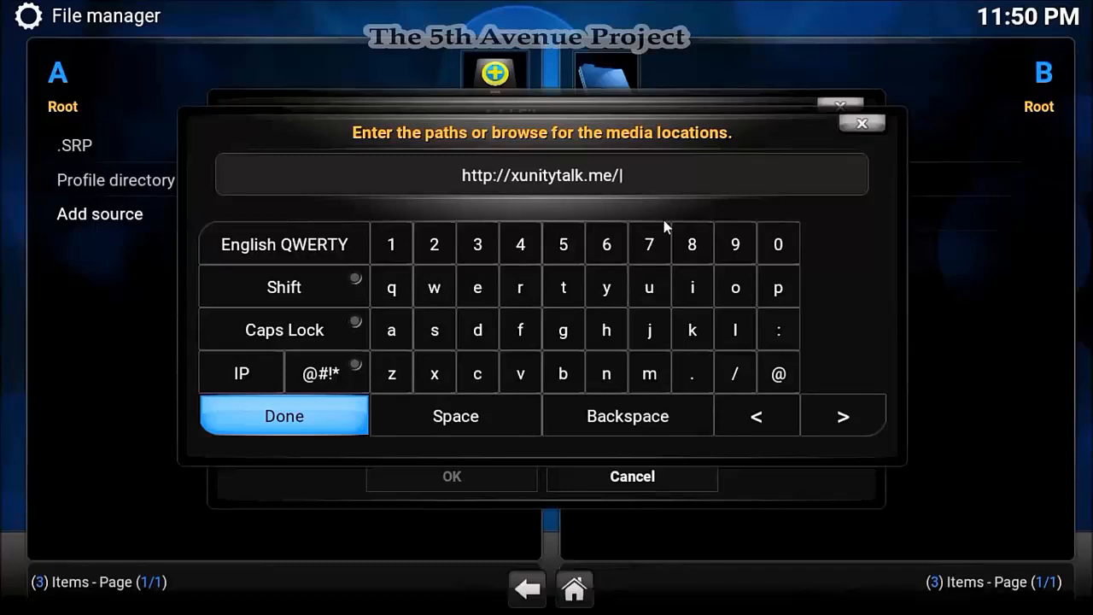
text(xfini)
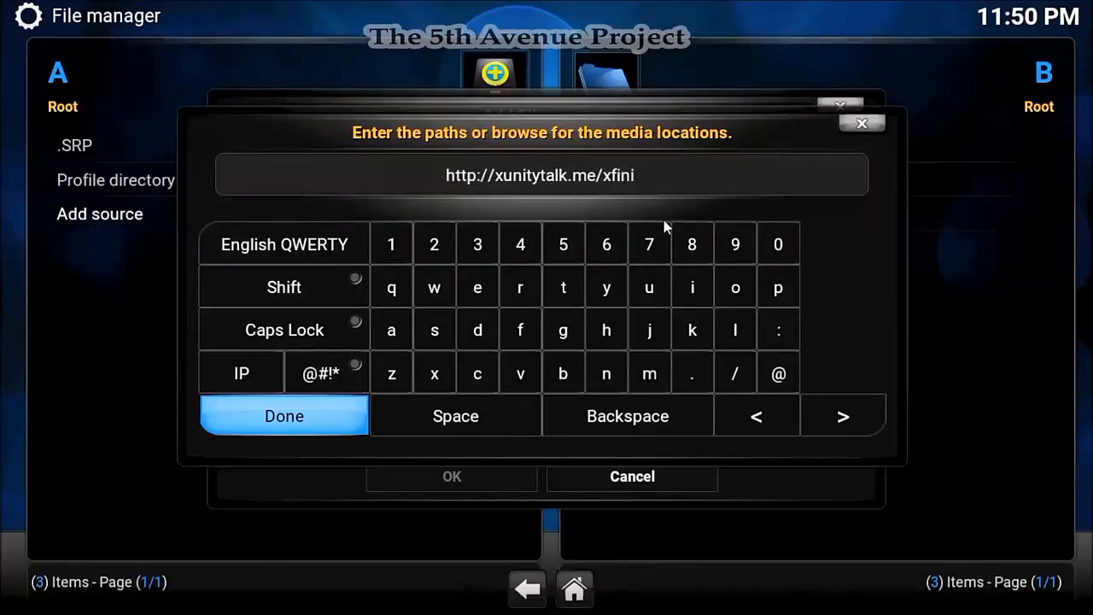
text(ty)
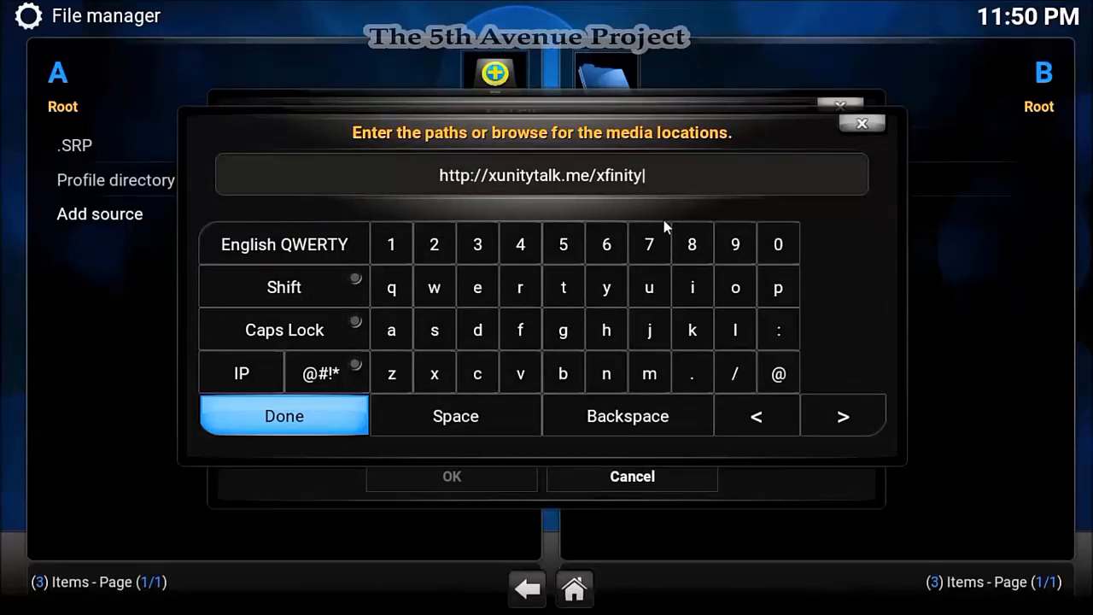
key(Return)
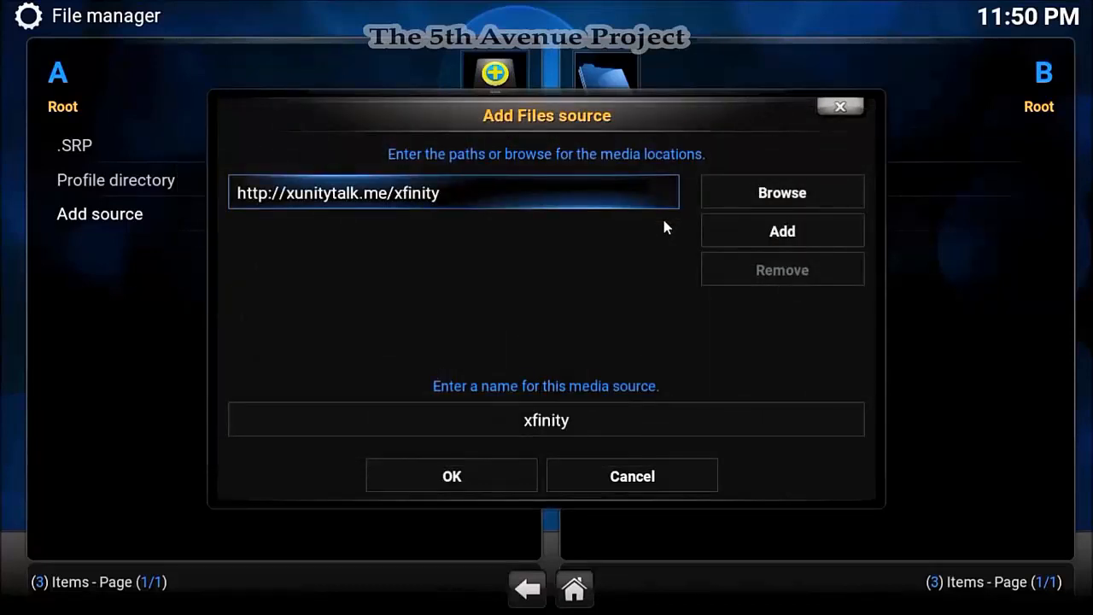
- Name the new source .Xfinity and save it
key(Down)
key(Return)
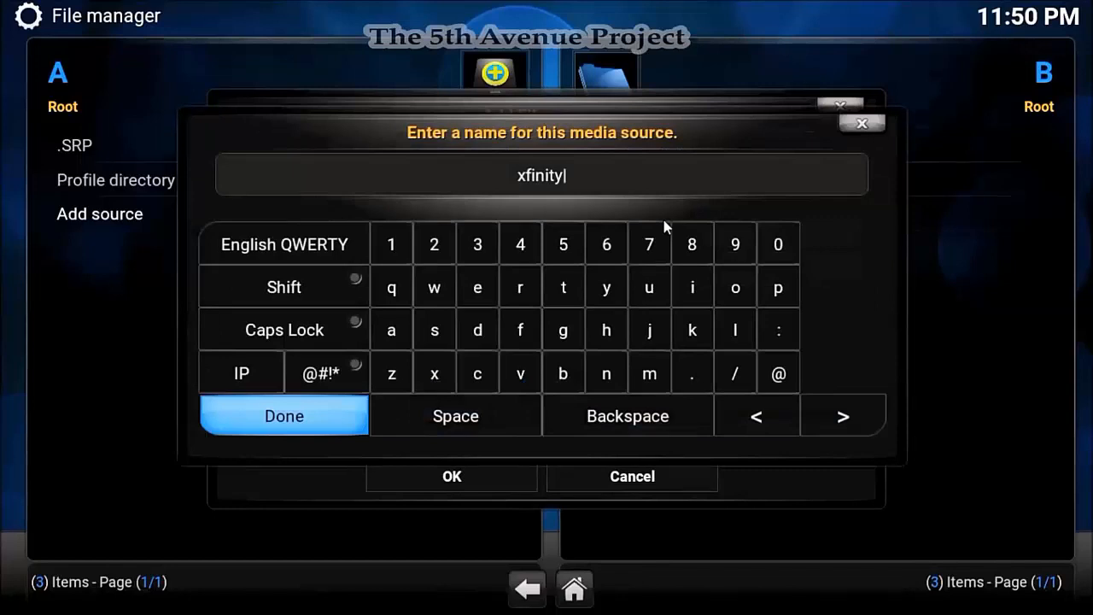
key(Left)
key(Left)
key(Left)
key(Left)
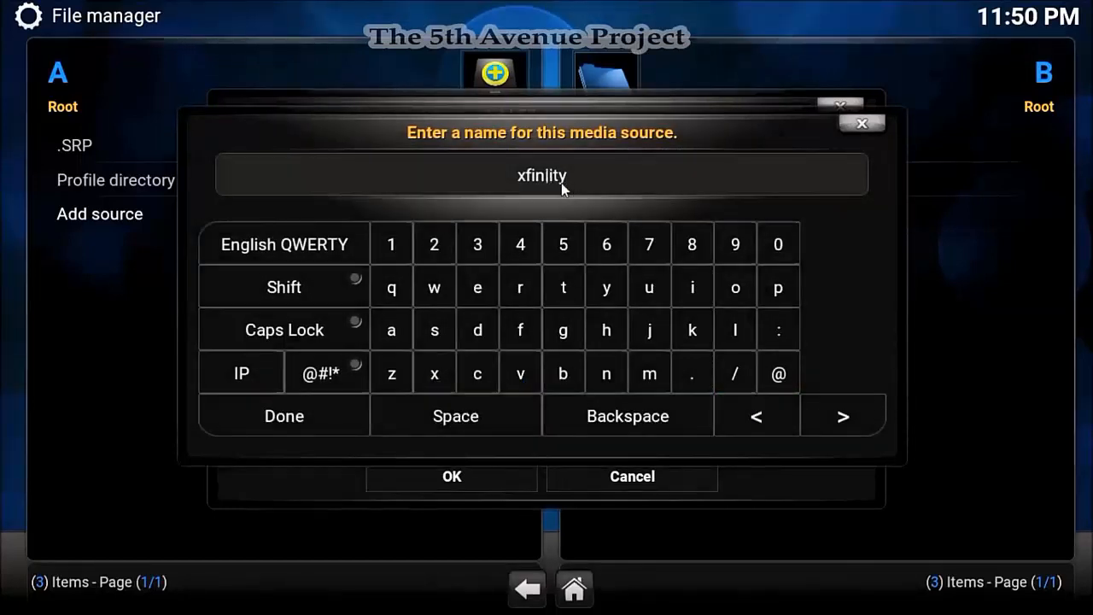
key(Left)
key(Left)
key(Left)
key(Left)
text(.)
key(Delete)
text(X)
click(322, 410)
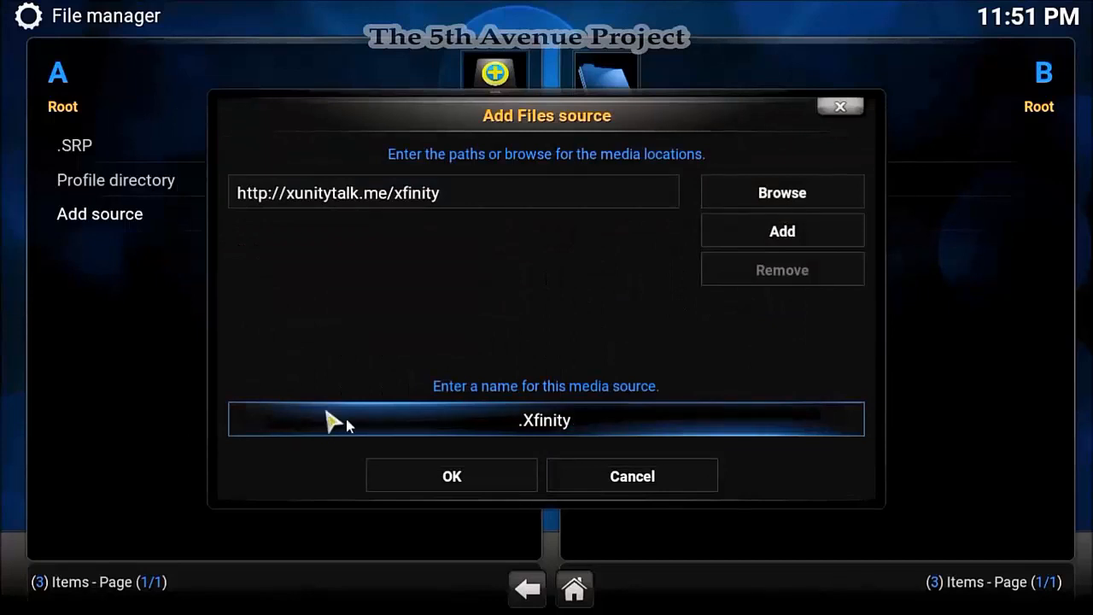
click(405, 492)
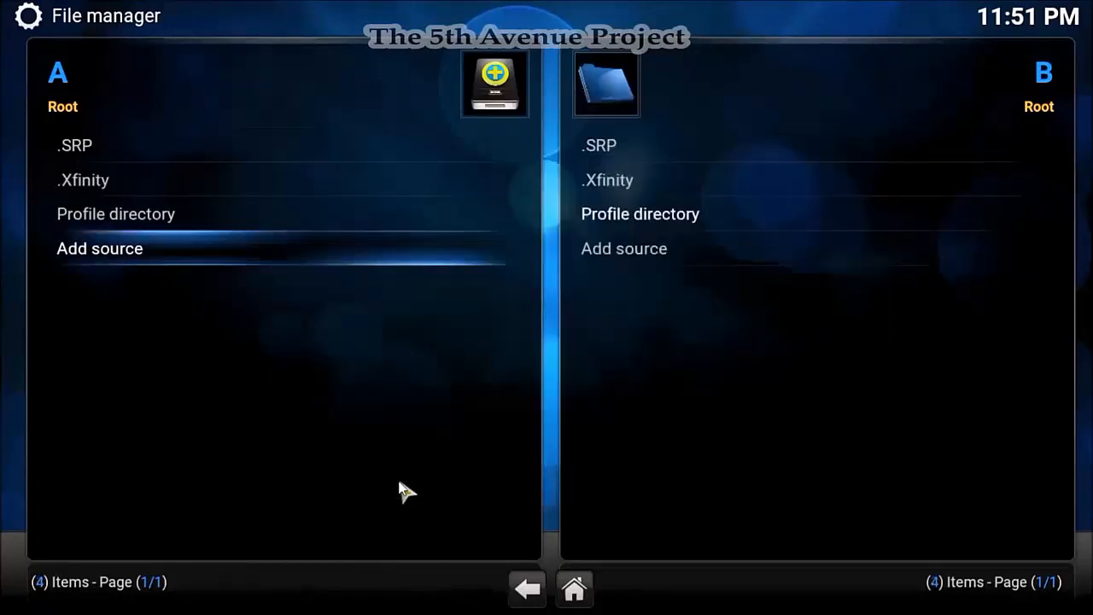
- Install XunityTalk_Repository.zip from the .Xfinity source via Add-ons > Install from zip file
right_click(399, 483)
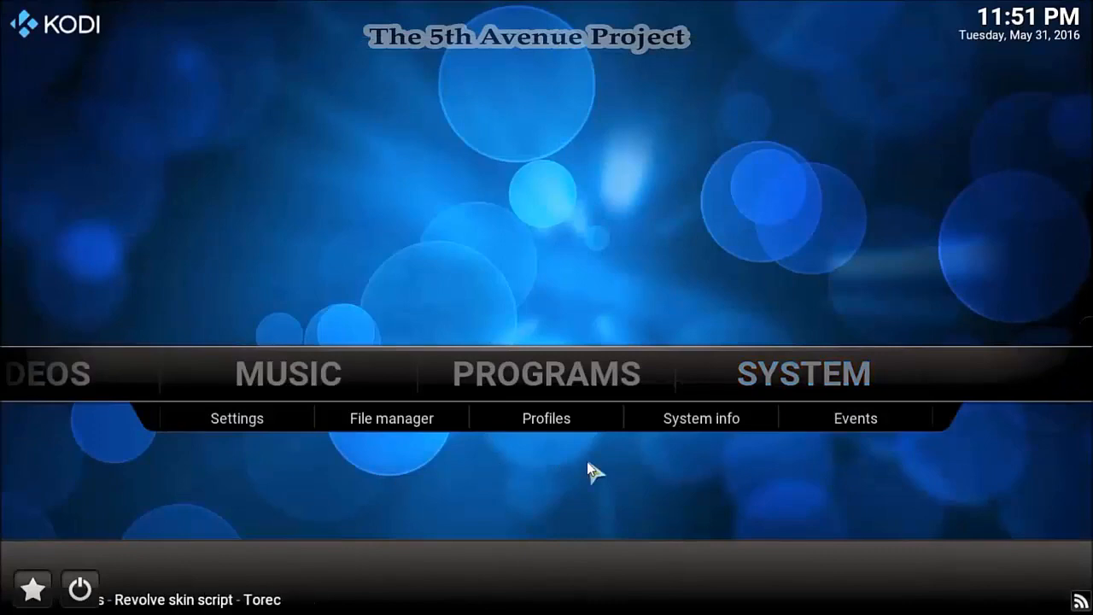
click(794, 386)
key(Return)
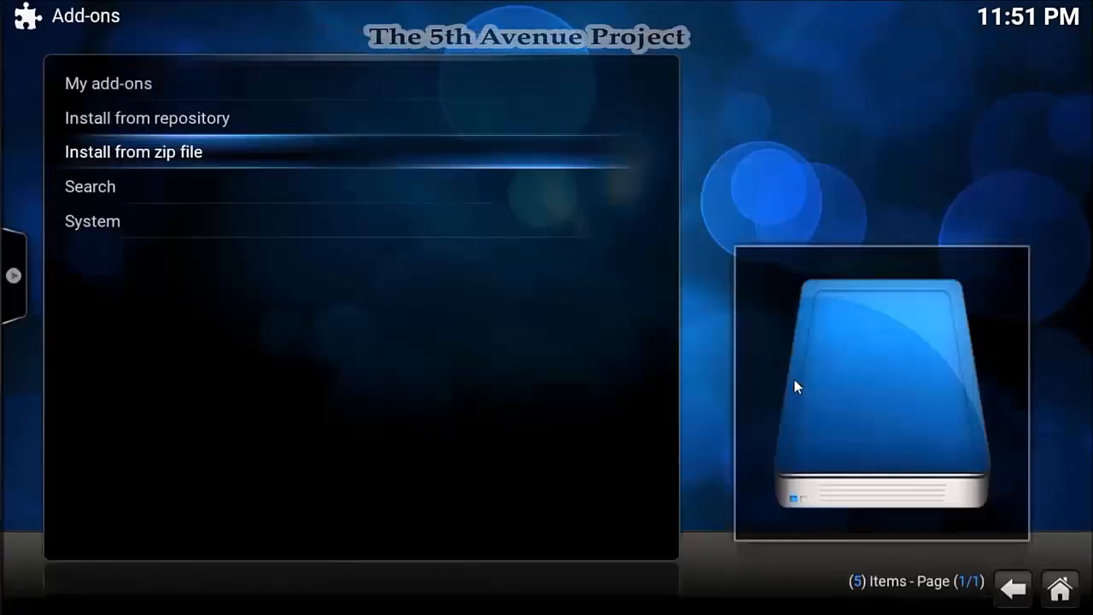
key(Return)
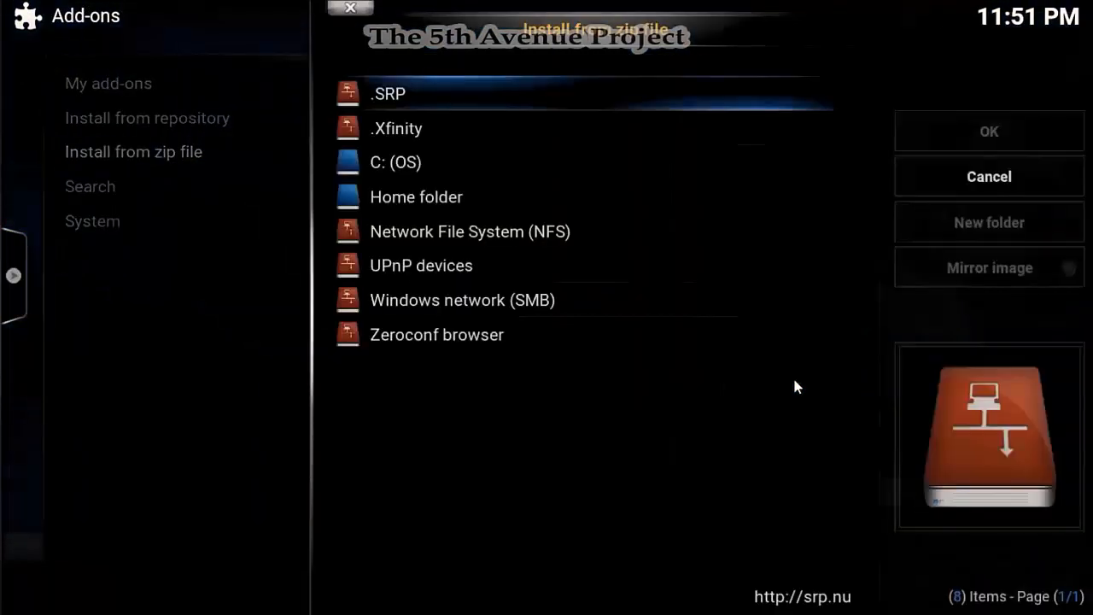
key(Down)
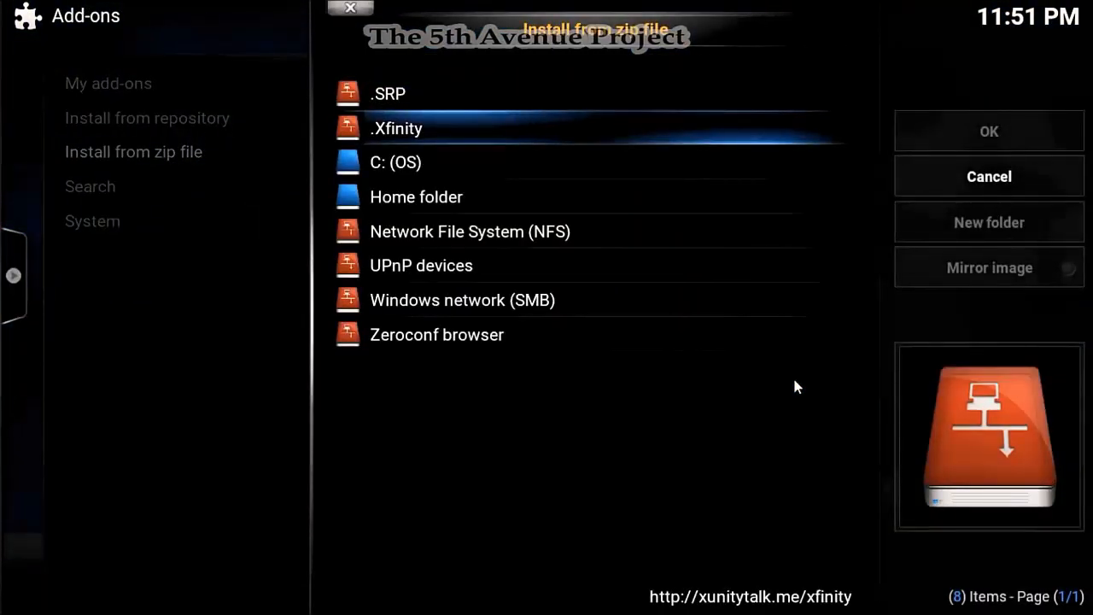
key(Return)
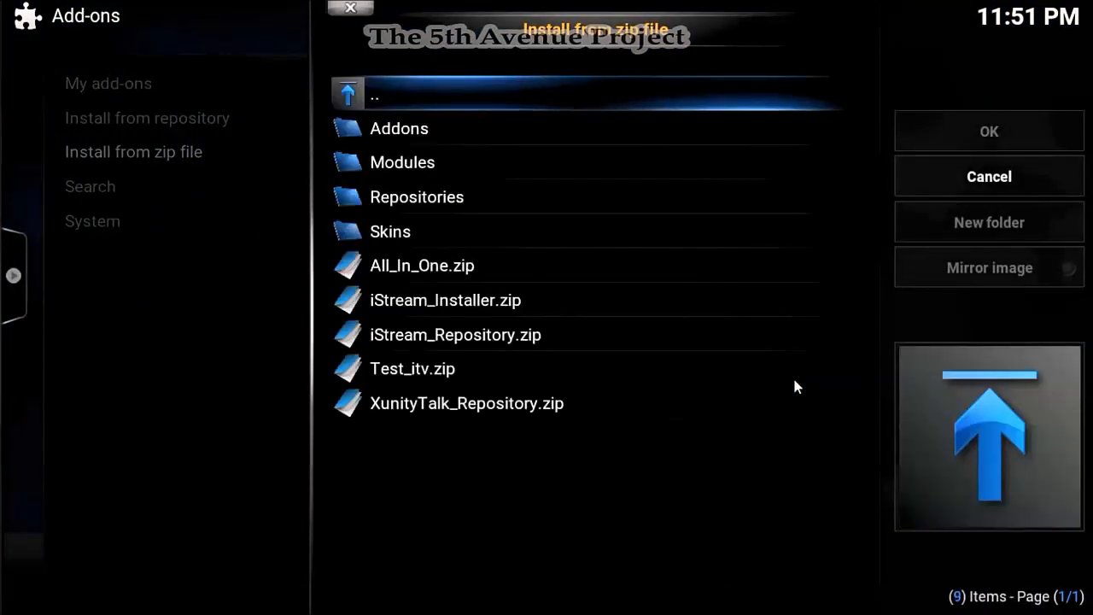
key(Down)
key(Down)
key(Down)
key(Down)
key(Down)
key(Down)
key(Down)
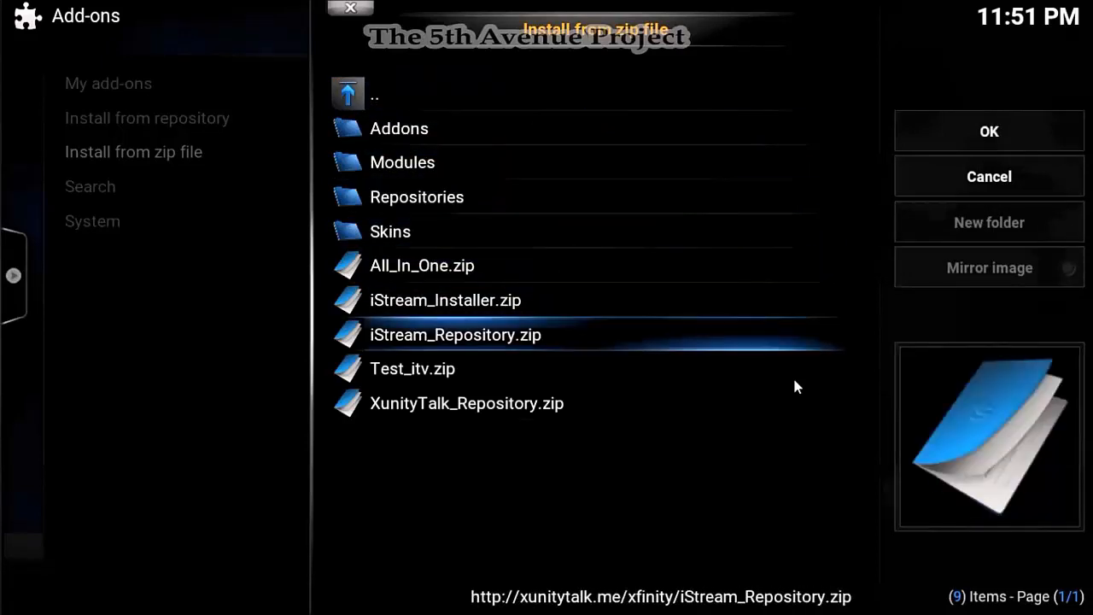
key(Down)
key(Down)
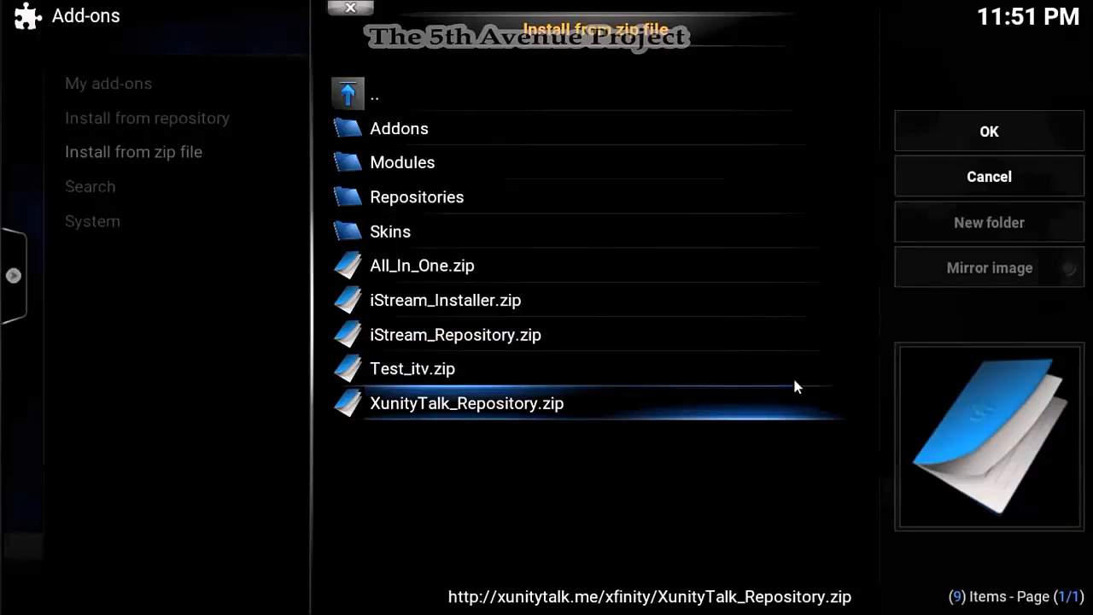
key(Return)
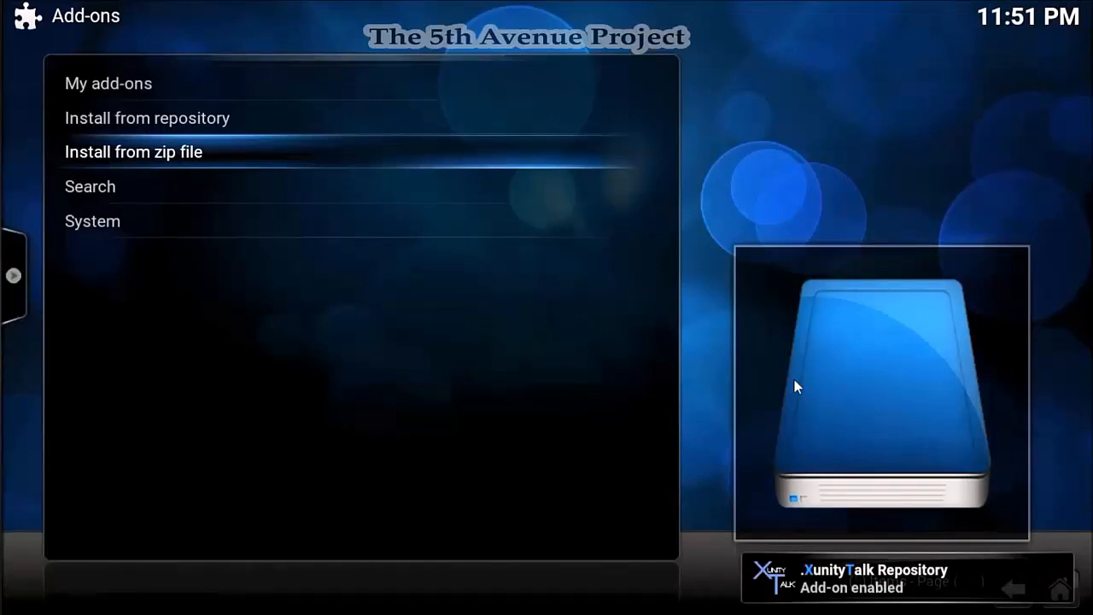
key(Escape)
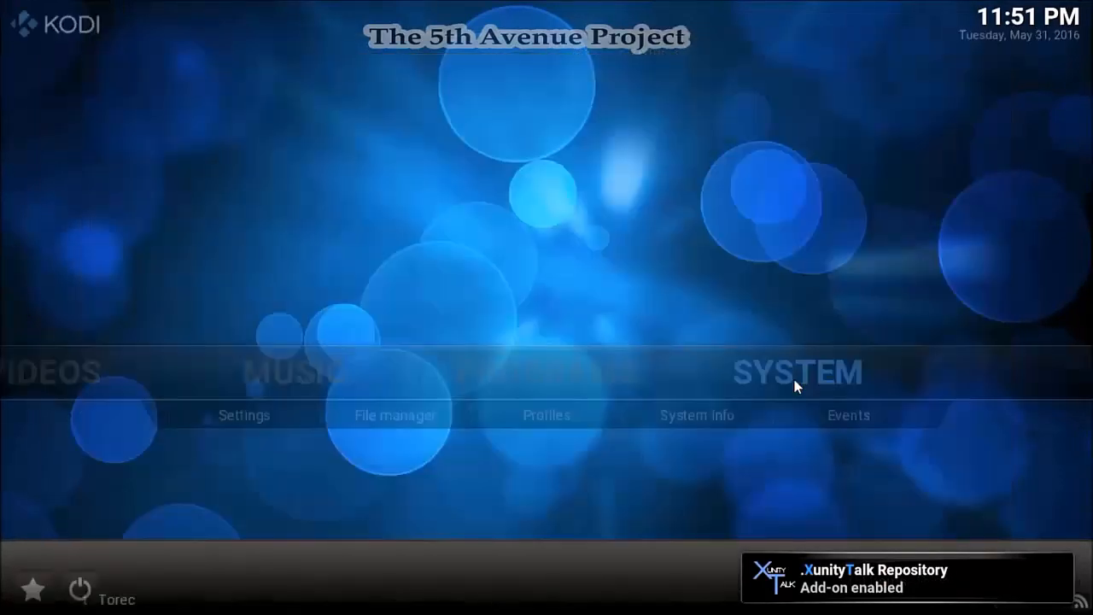
key(Down)
key(Right)
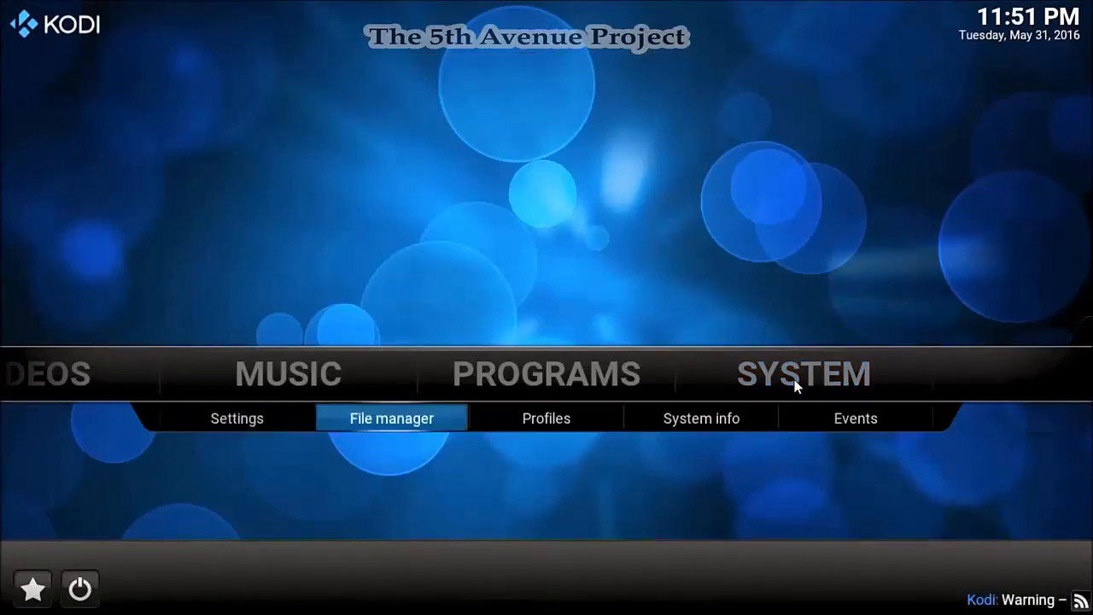
key(Return)
key(Return)
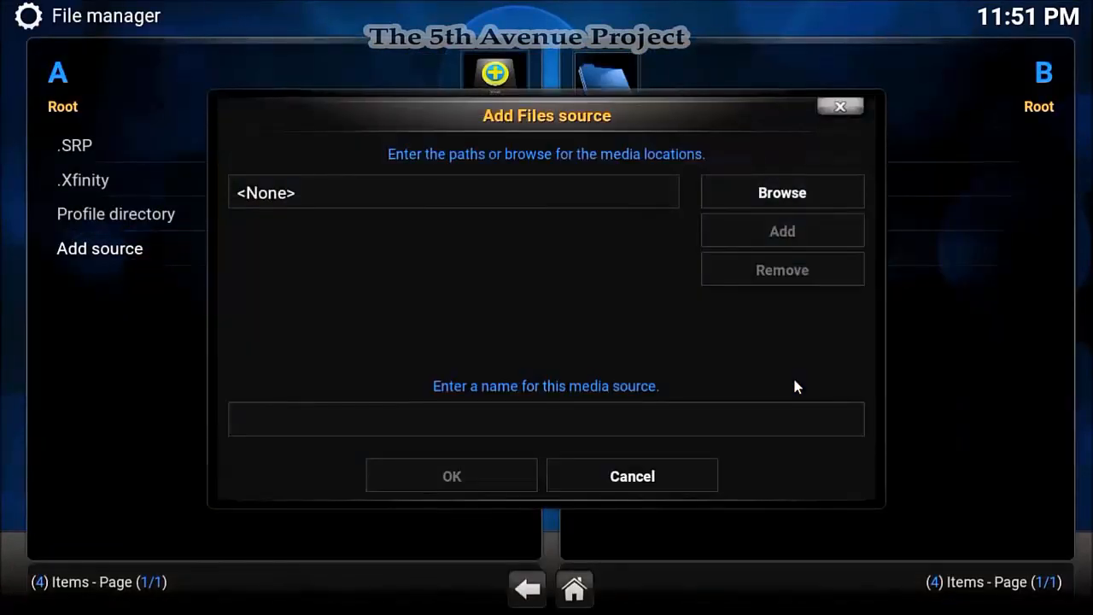
key(Left)
key(Return)
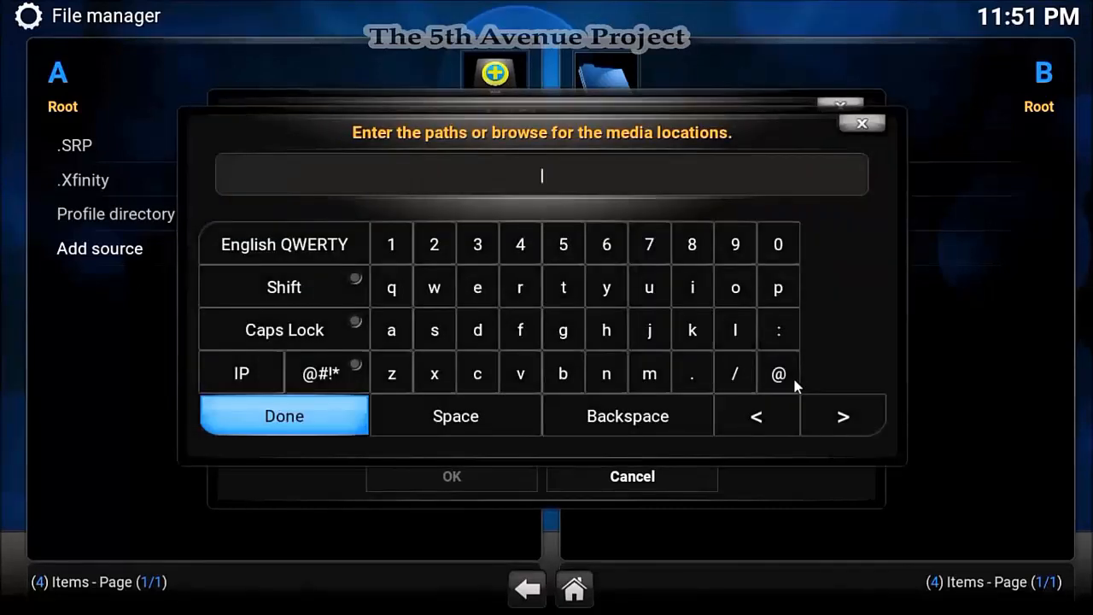
text(http://kod)
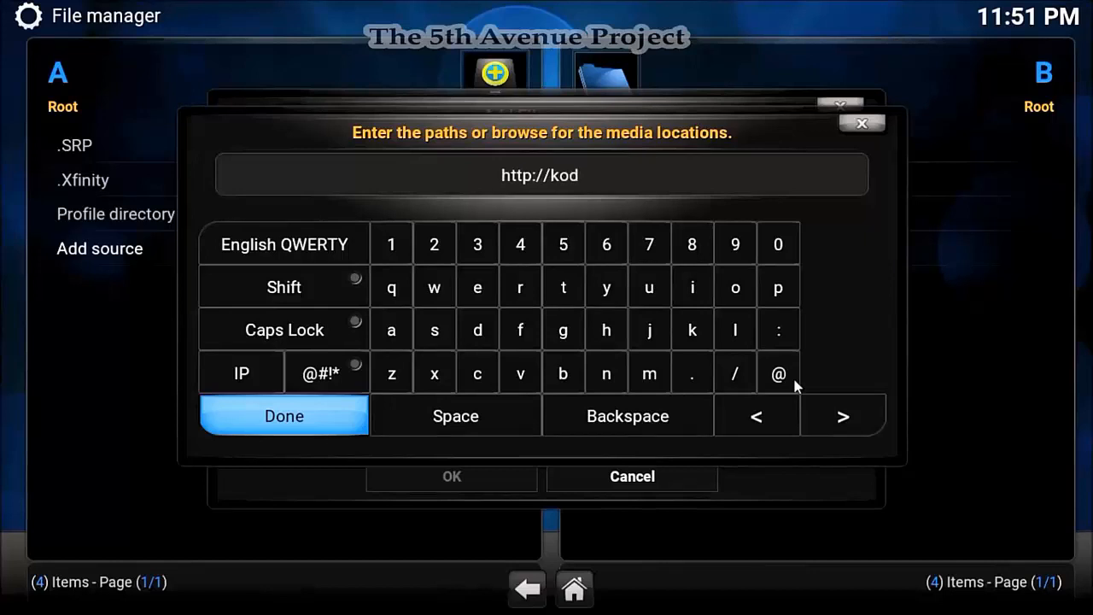
text(i.)
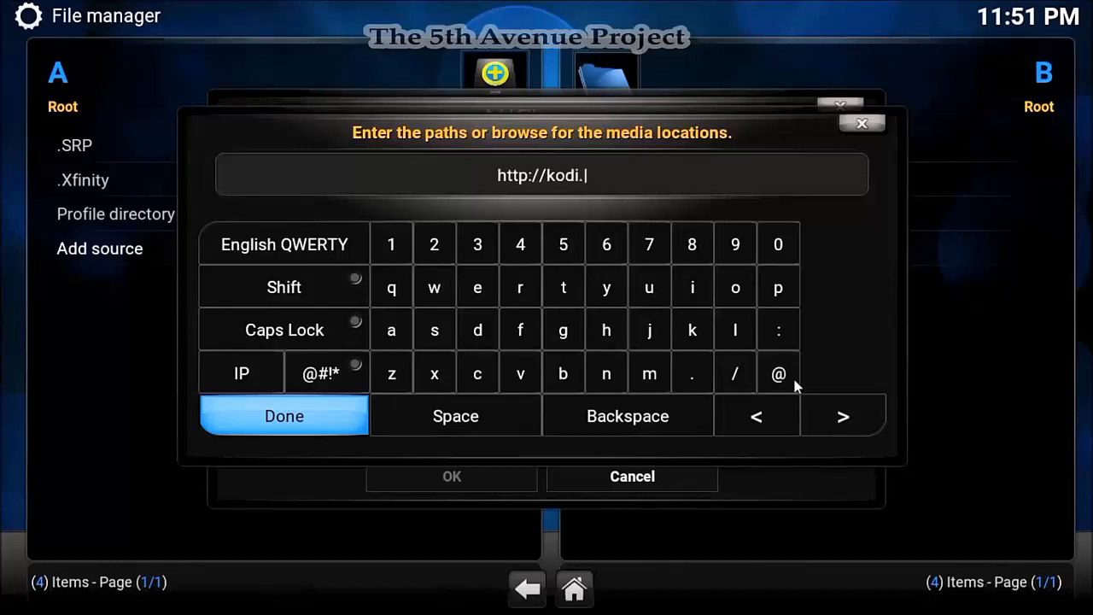
text(met)
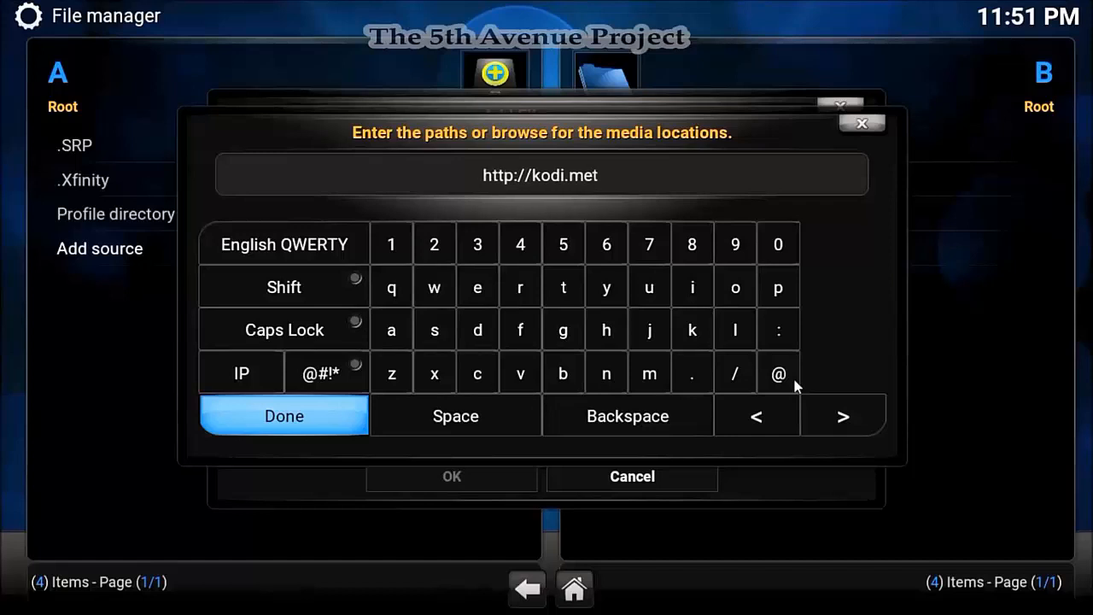
text(alkettle)
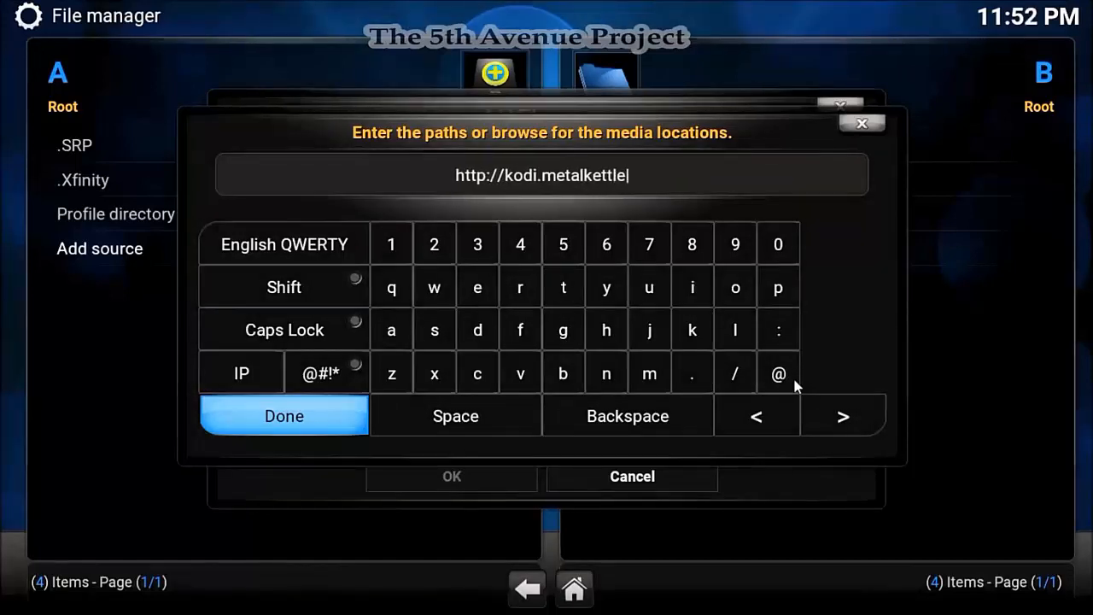
text(.co)
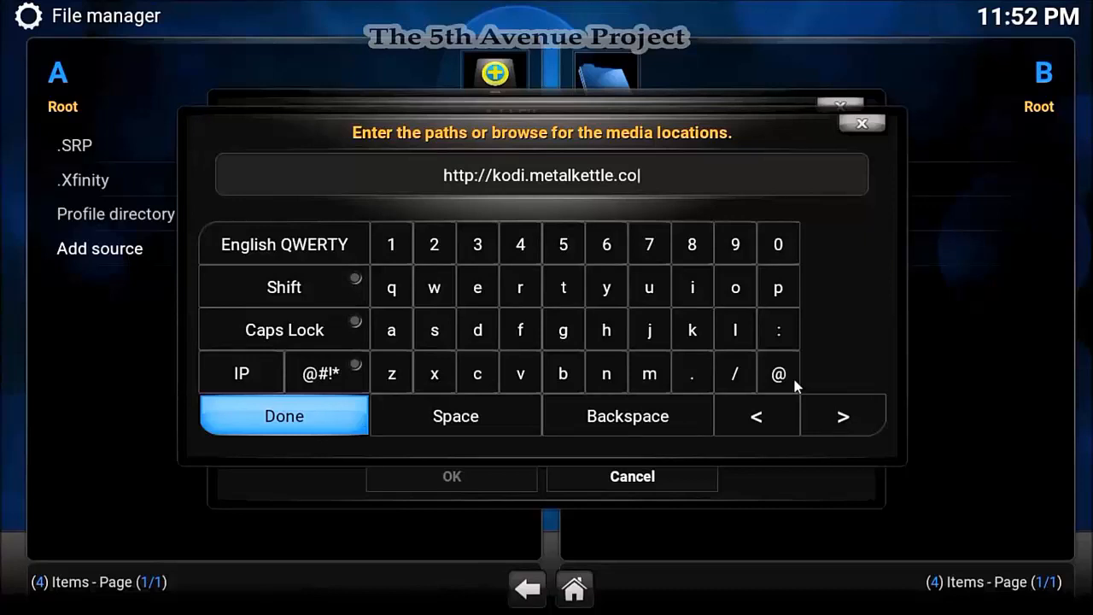
text(/)
key(Return)
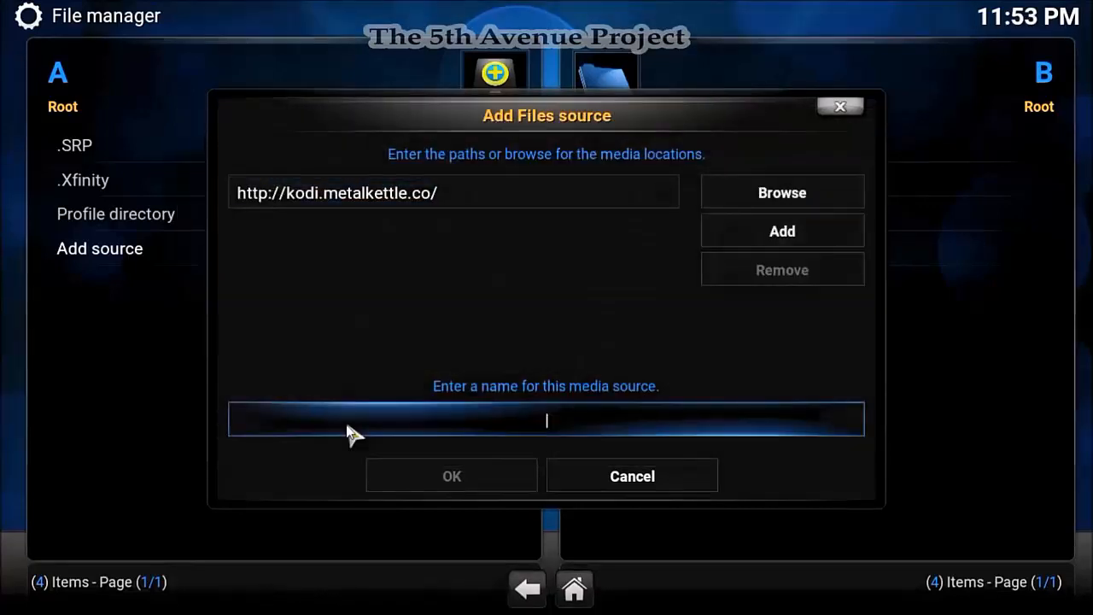
- Name the new source .Metal and save it
click(347, 427)
text(.)
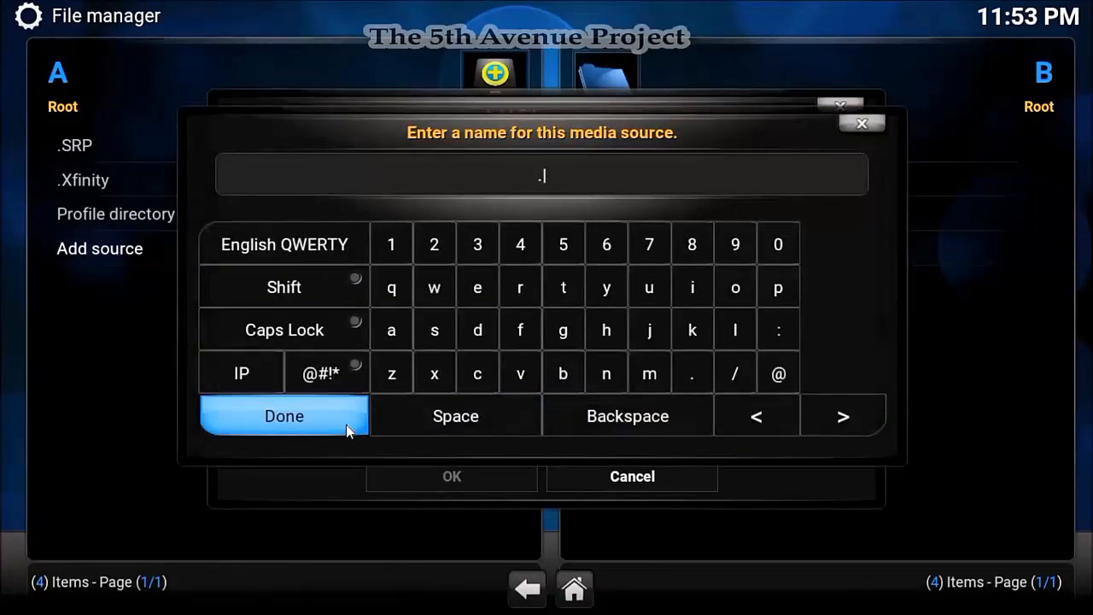
text(Metal)
click(305, 425)
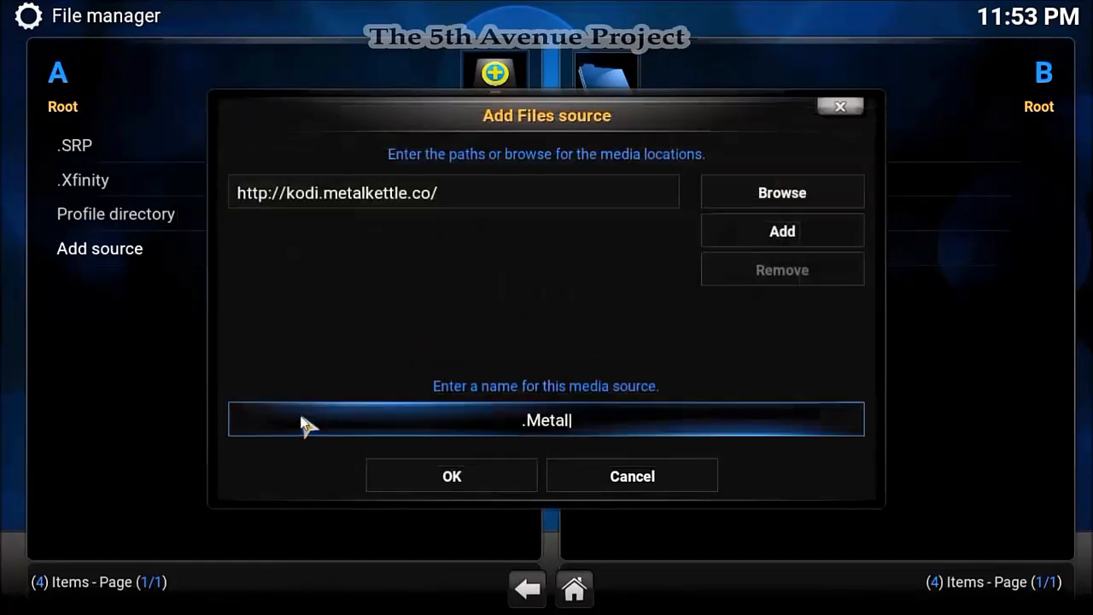
click(448, 478)
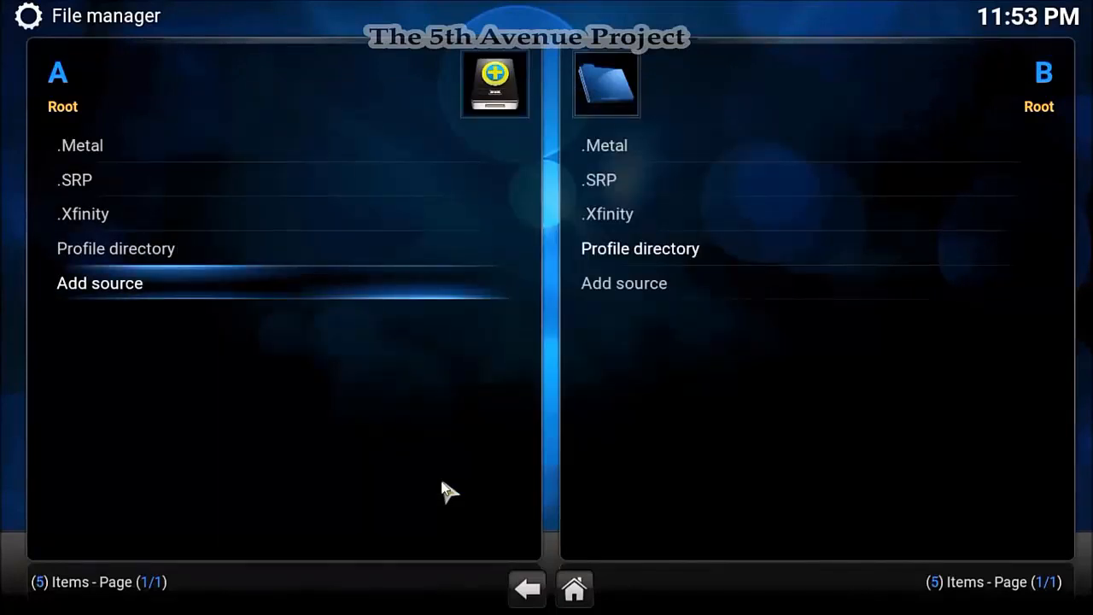
- Install repository.metalkettle-1.7.1.zip from the .Metal source via Install from zip file
right_click(441, 482)
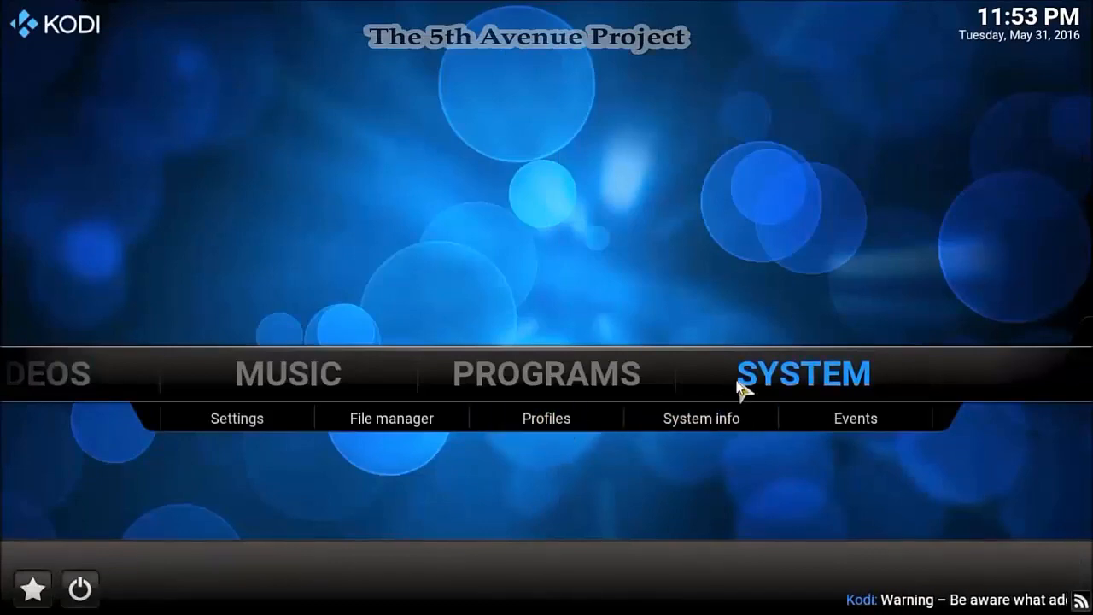
click(739, 389)
key(Return)
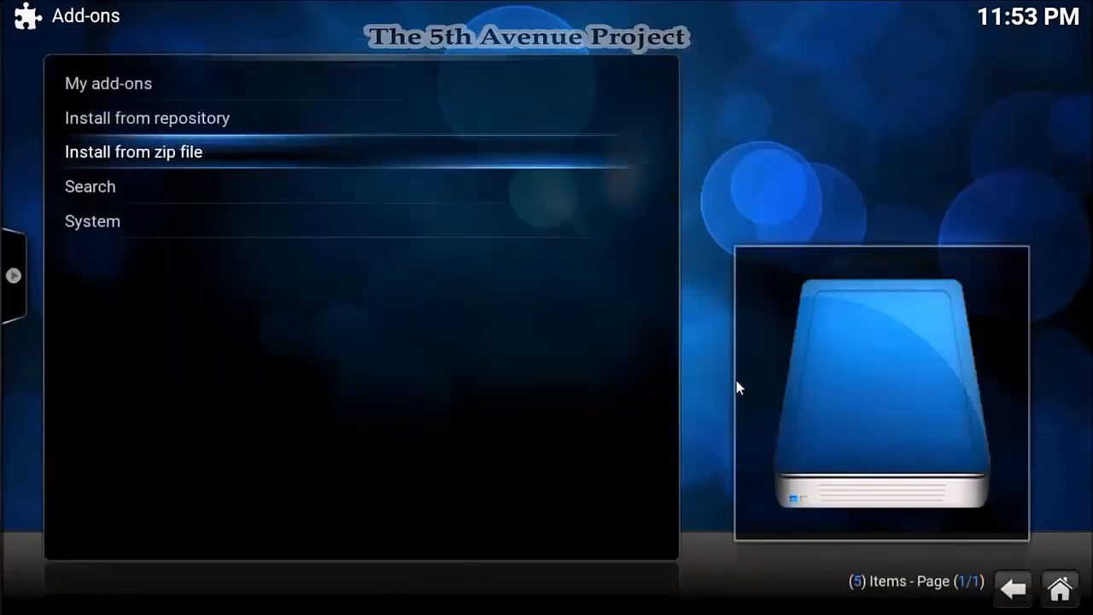
key(Return)
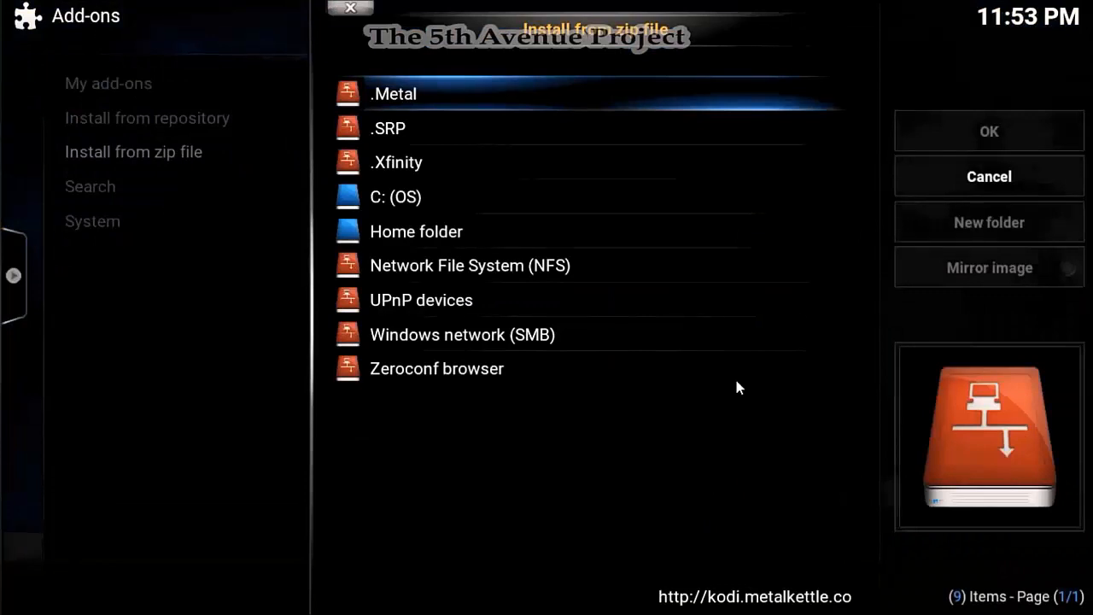
key(Return)
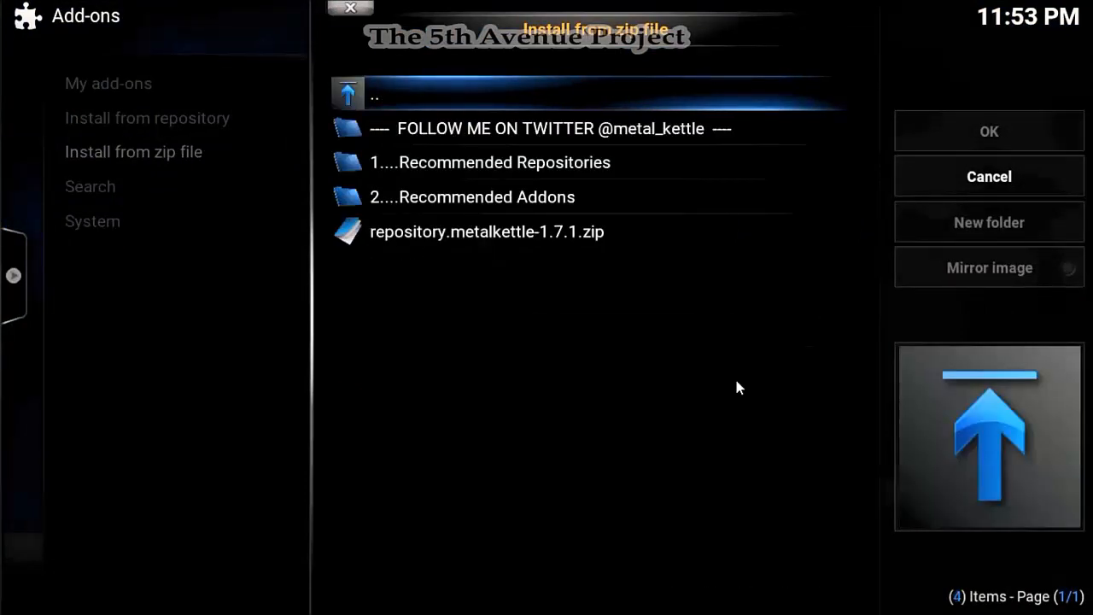
key(Down)
key(Down)
key(Down)
key(Down)
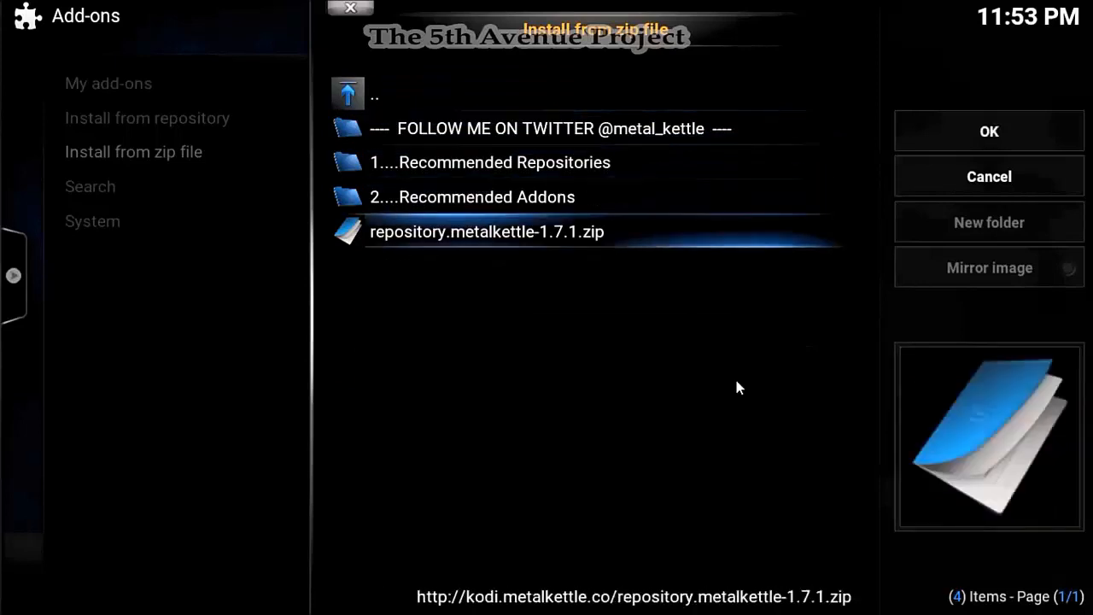
key(Return)
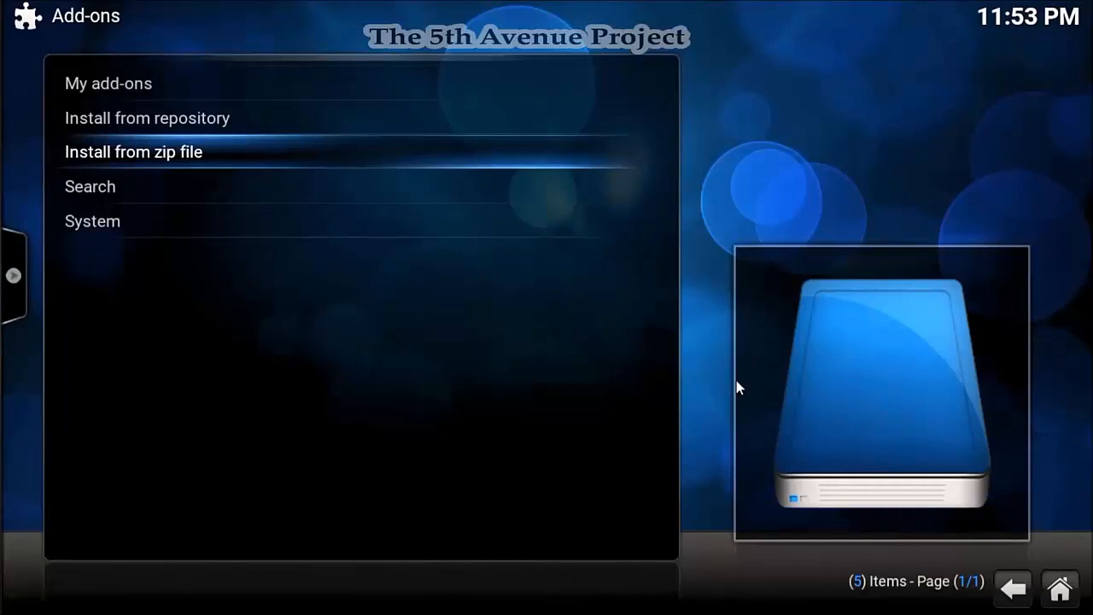
key(Escape)
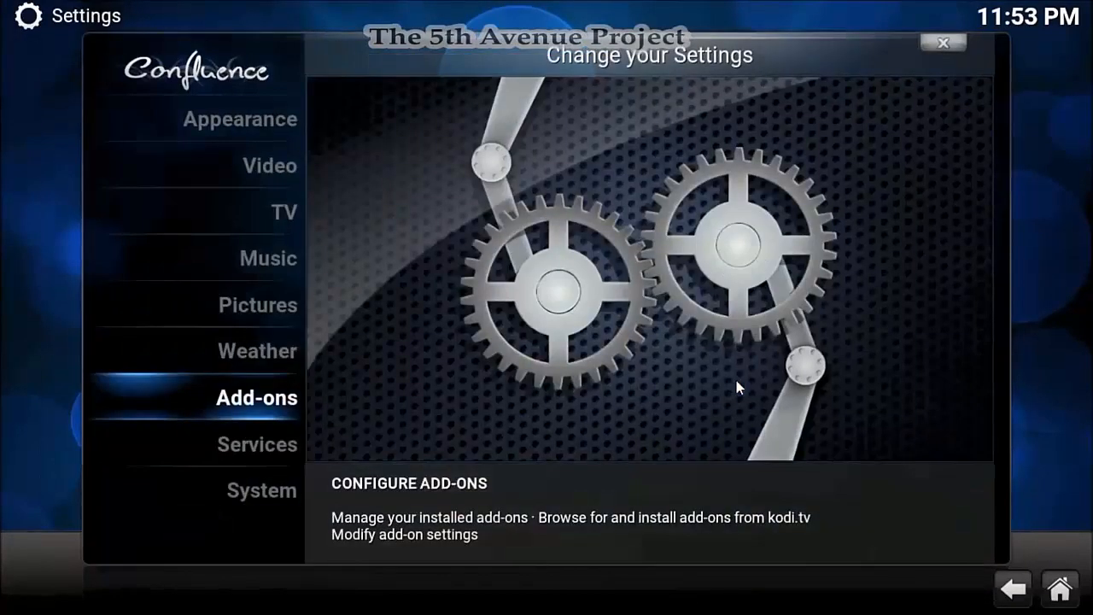
key(Escape)
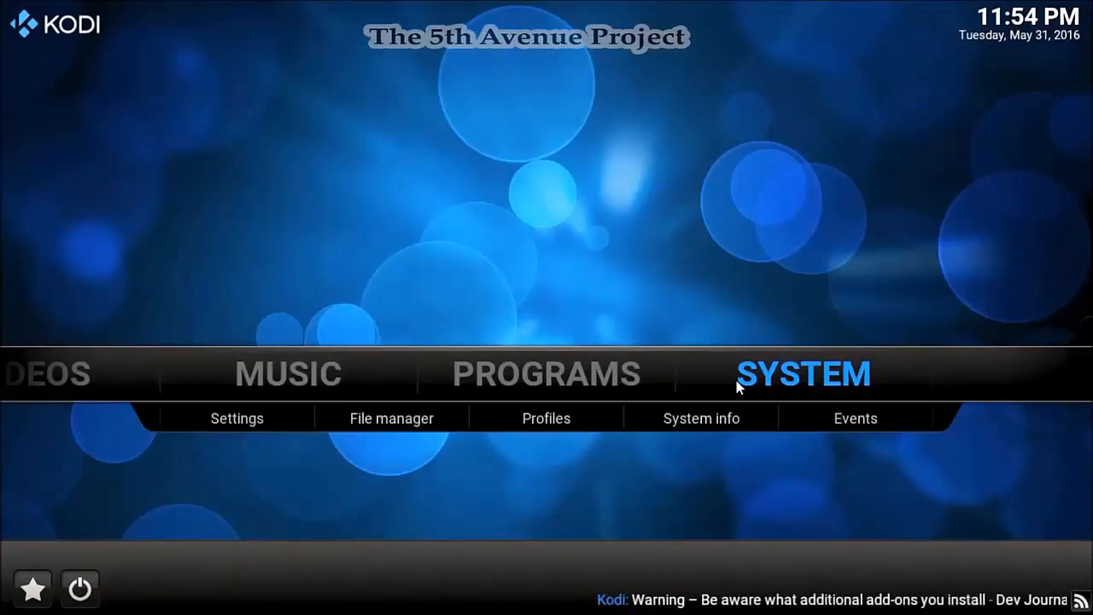
key(Down)
key(Right)
key(Return)
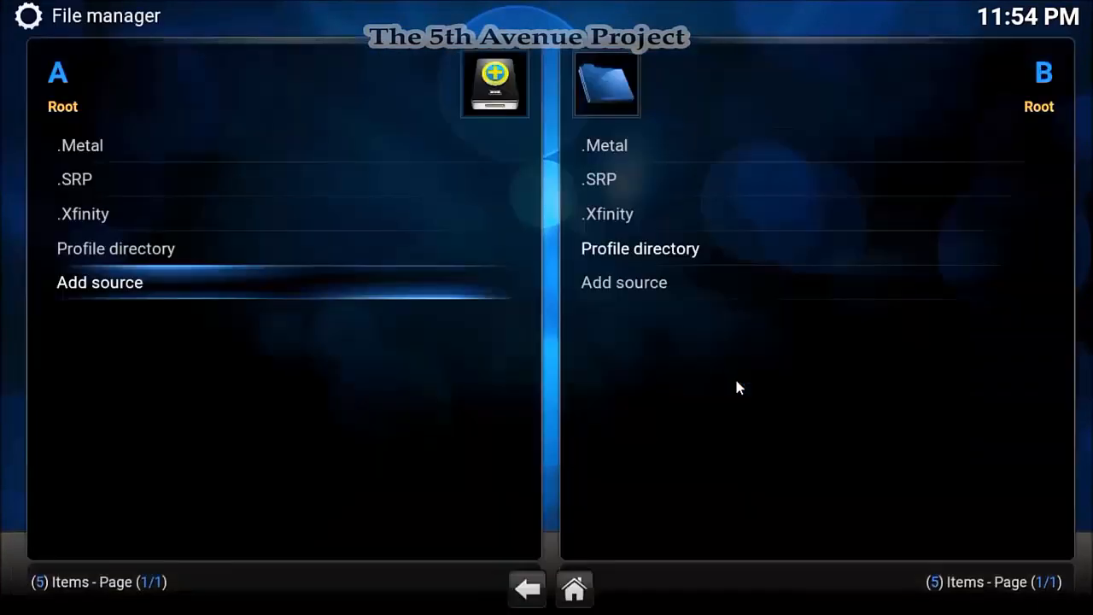
key(Return)
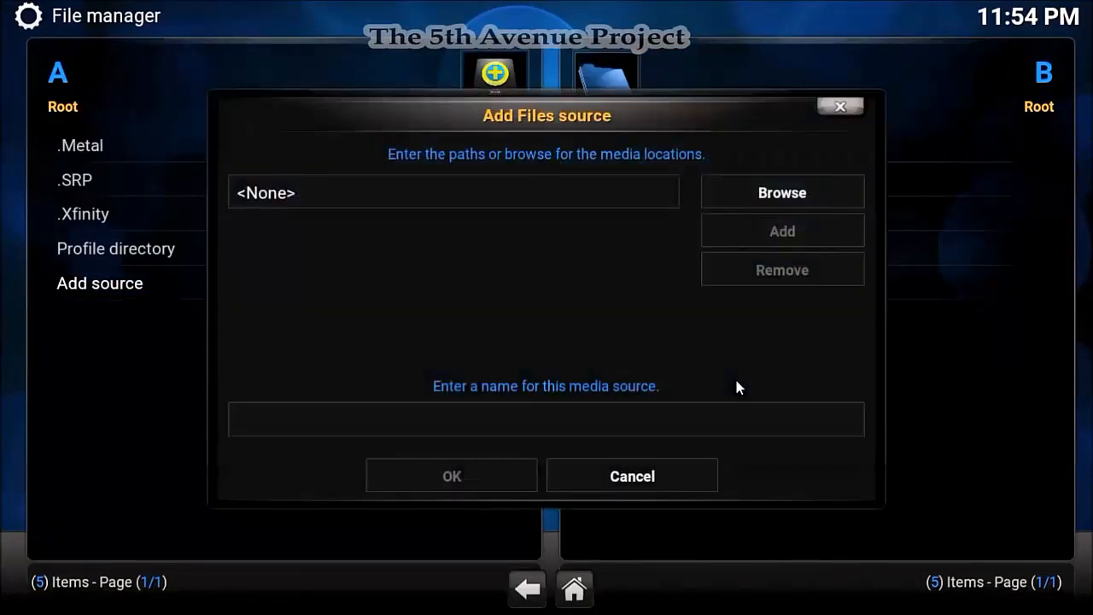
key(Return)
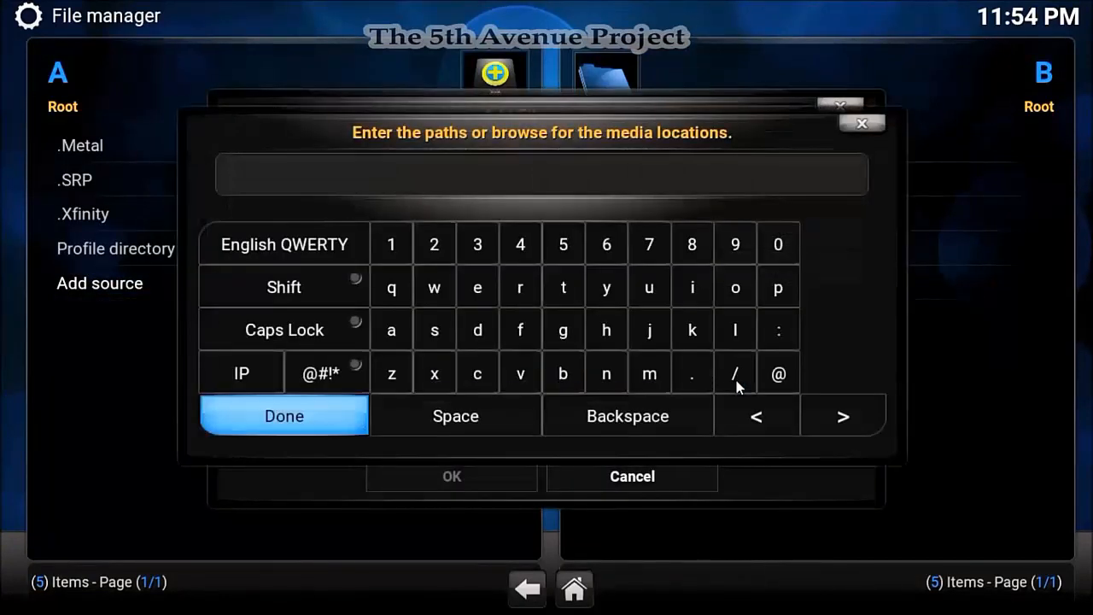
text(http://team)
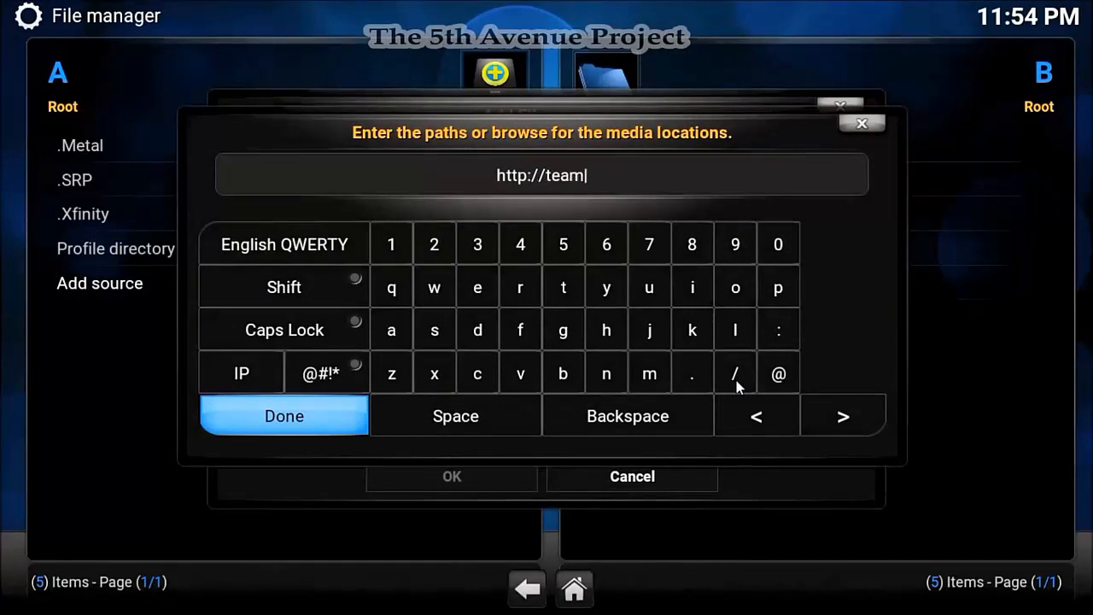
text(ex)
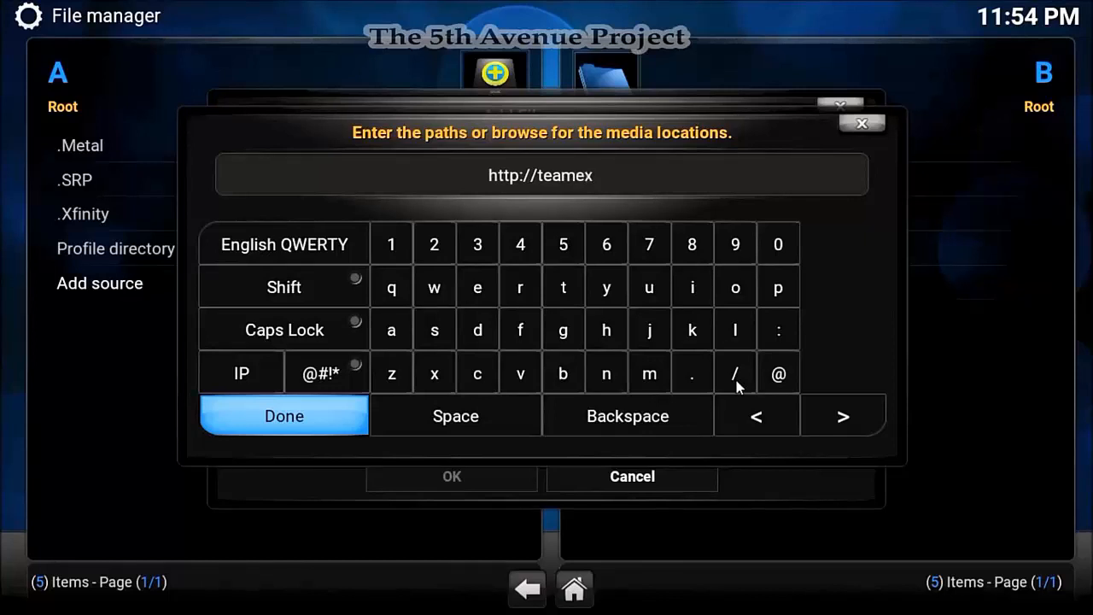
text(pat)
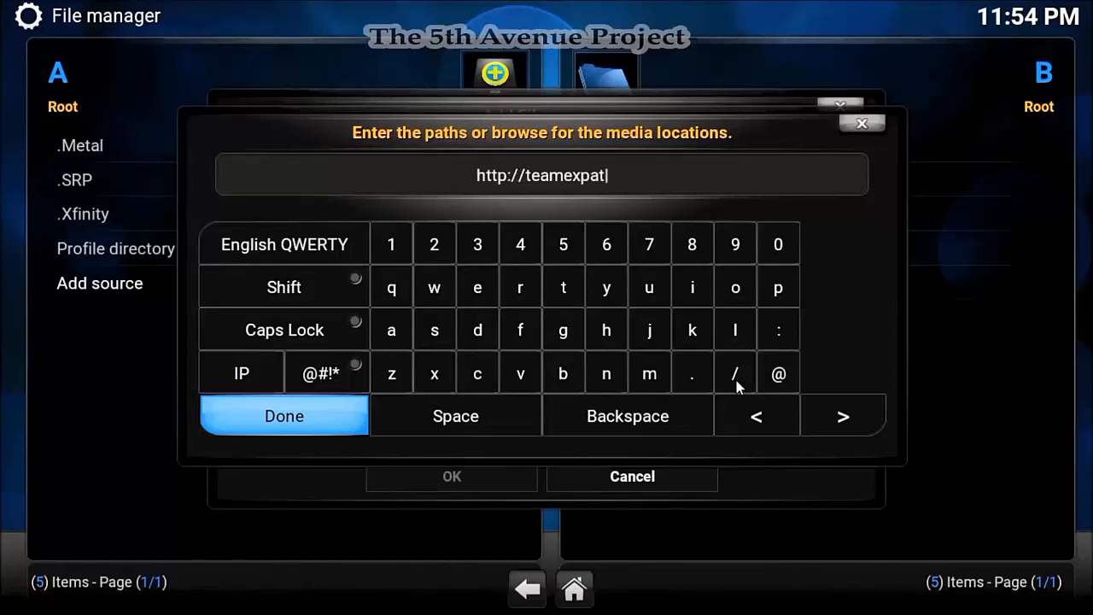
text(.nimn)
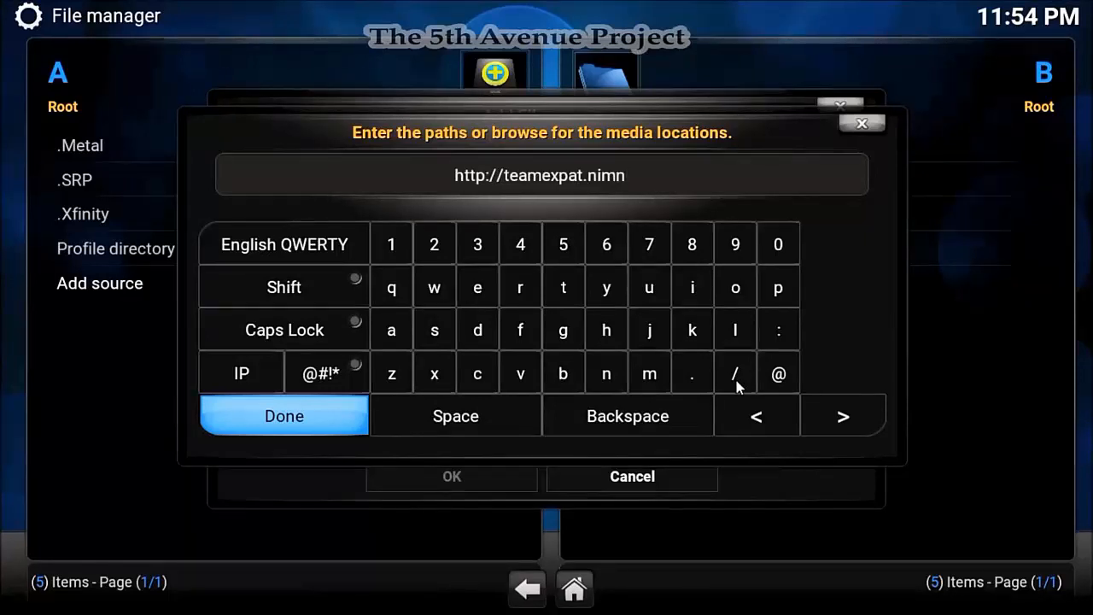
key(BackSpace)
key(BackSpace)
text(nja)
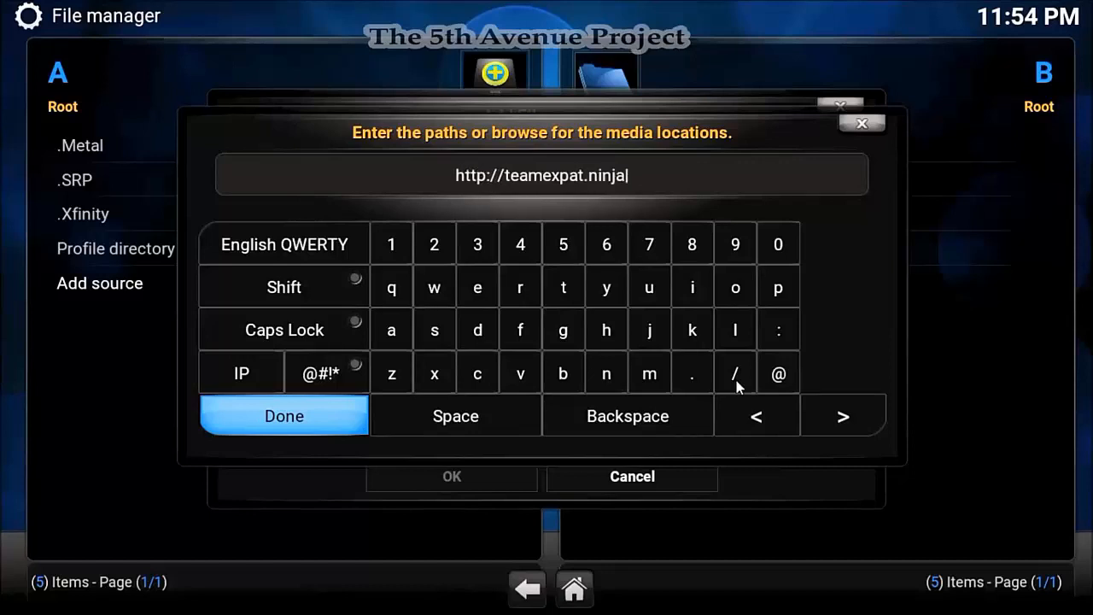
text(/)
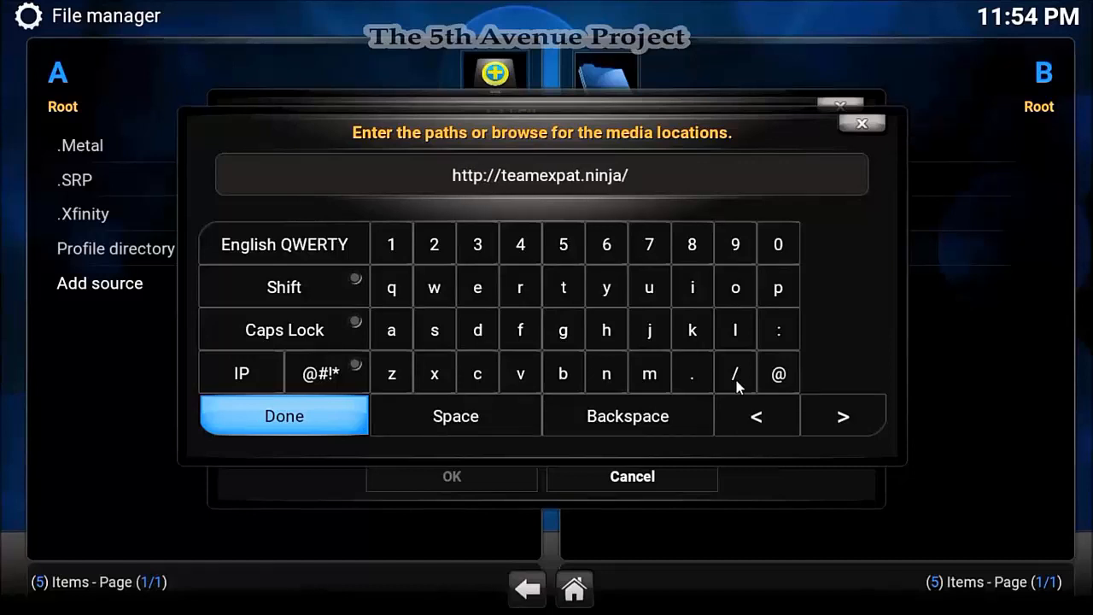
text(r)
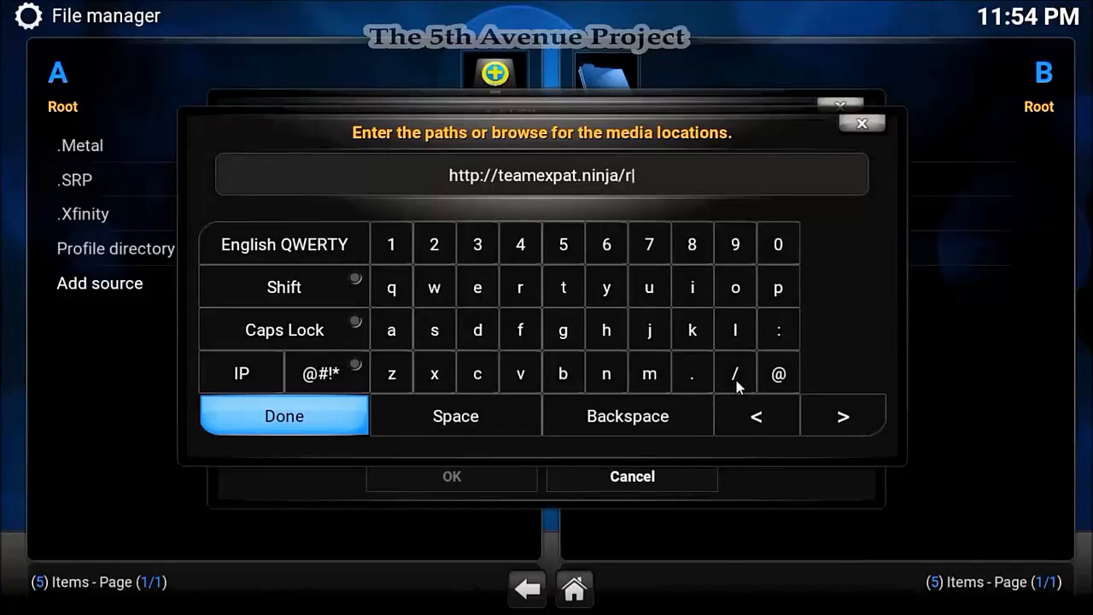
text(epo)
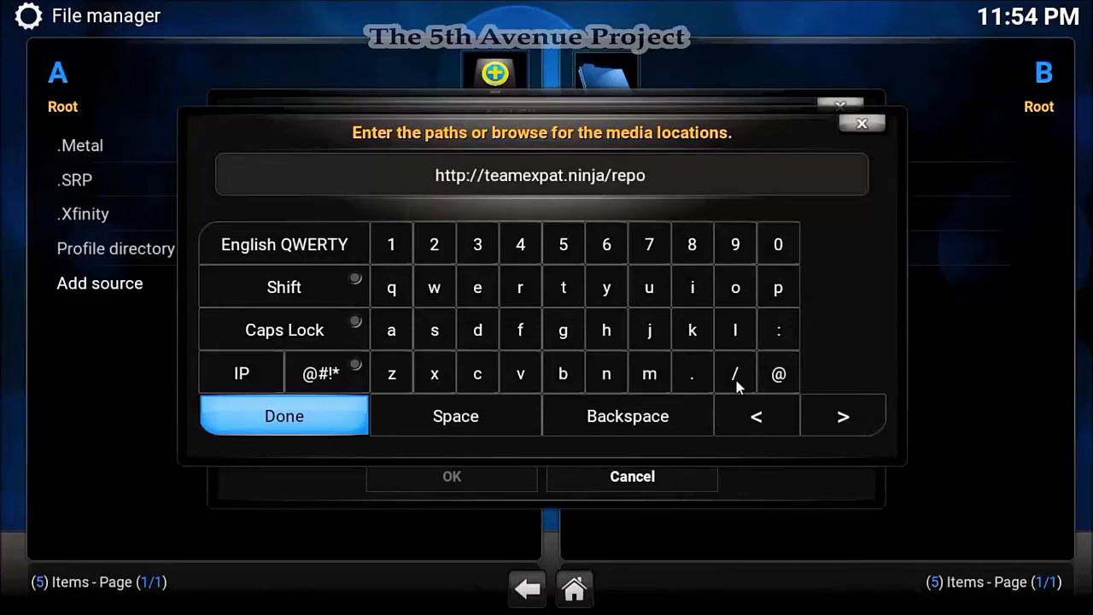
text(/)
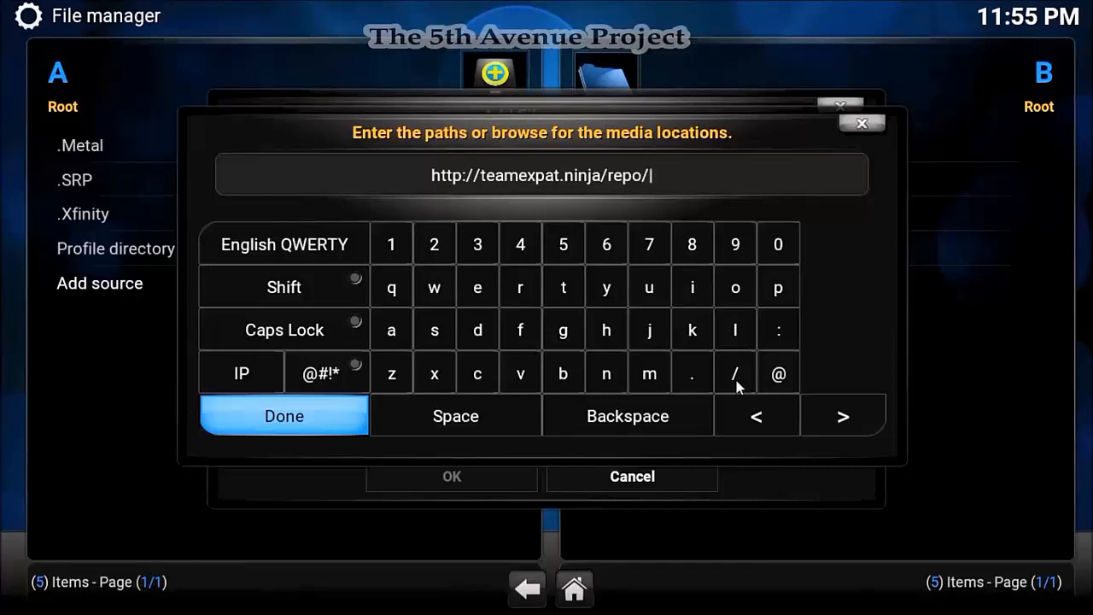
key(Return)
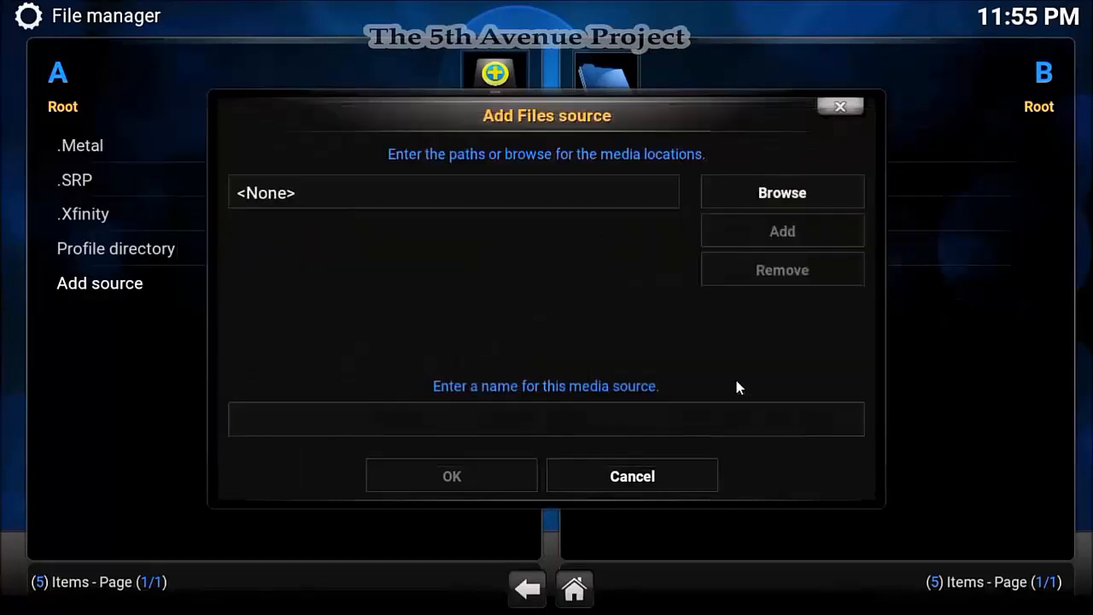
- Name the new source .Teamrepo and save it
click(693, 420)
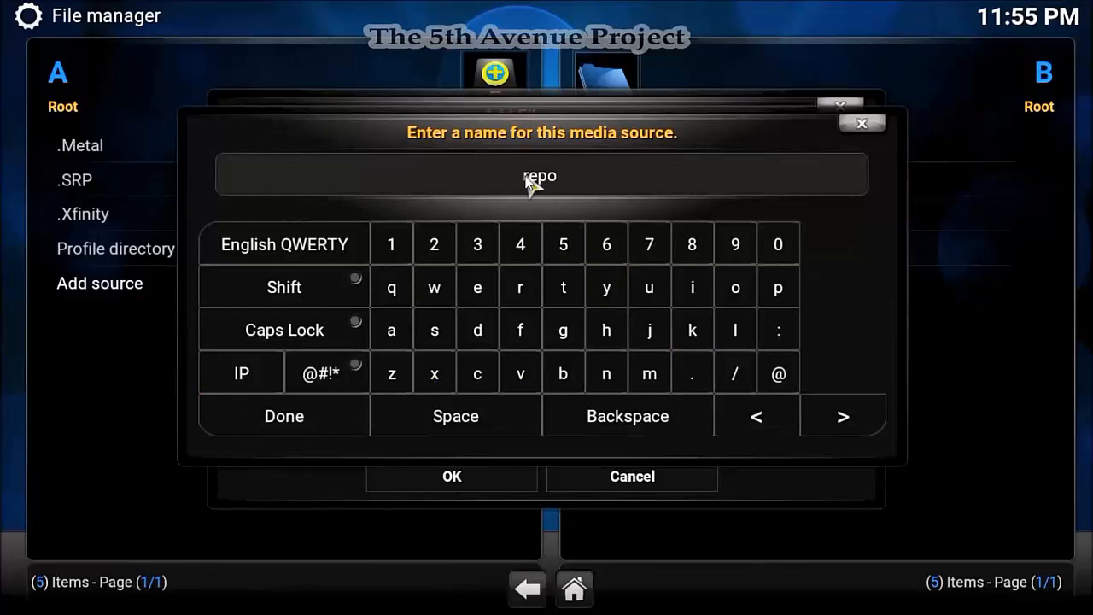
key(Left)
key(Left)
key(Left)
key(Left)
text(.Tel)
text(am)
key(BackSpace)
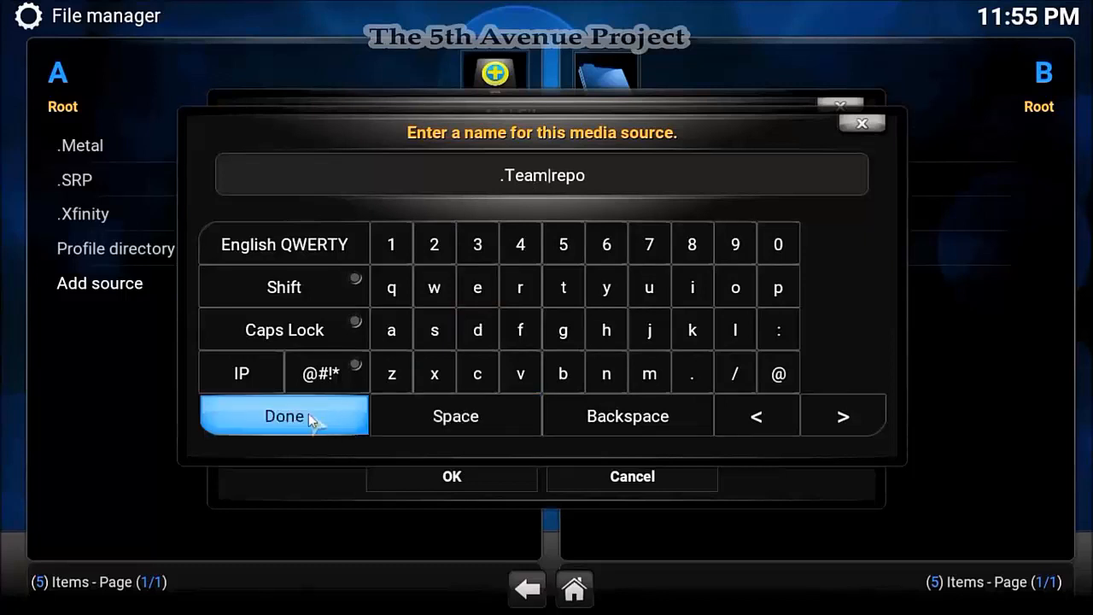
click(308, 414)
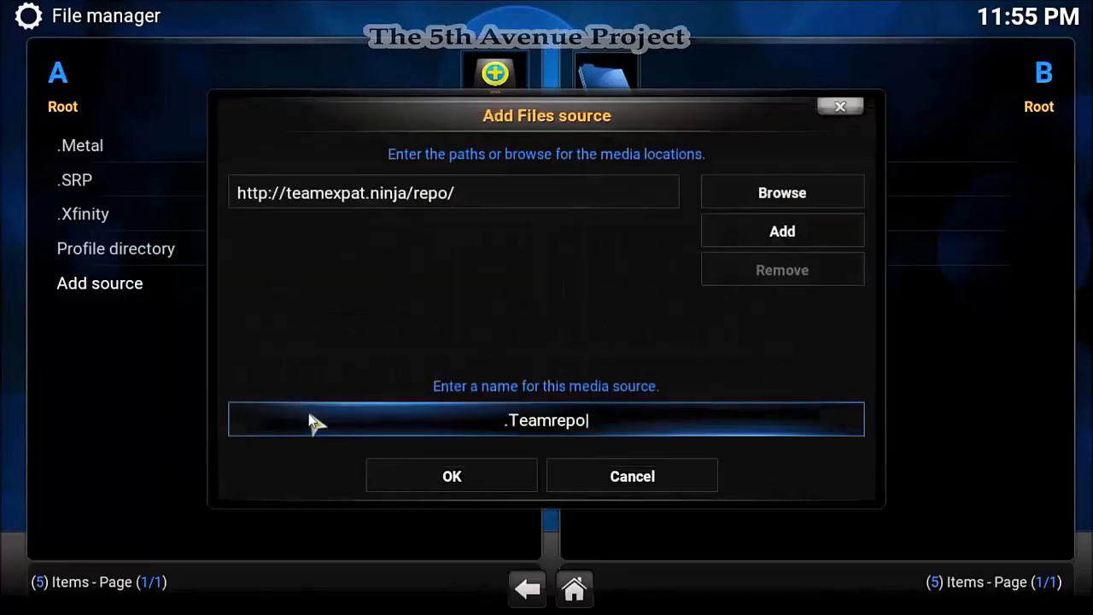
click(432, 487)
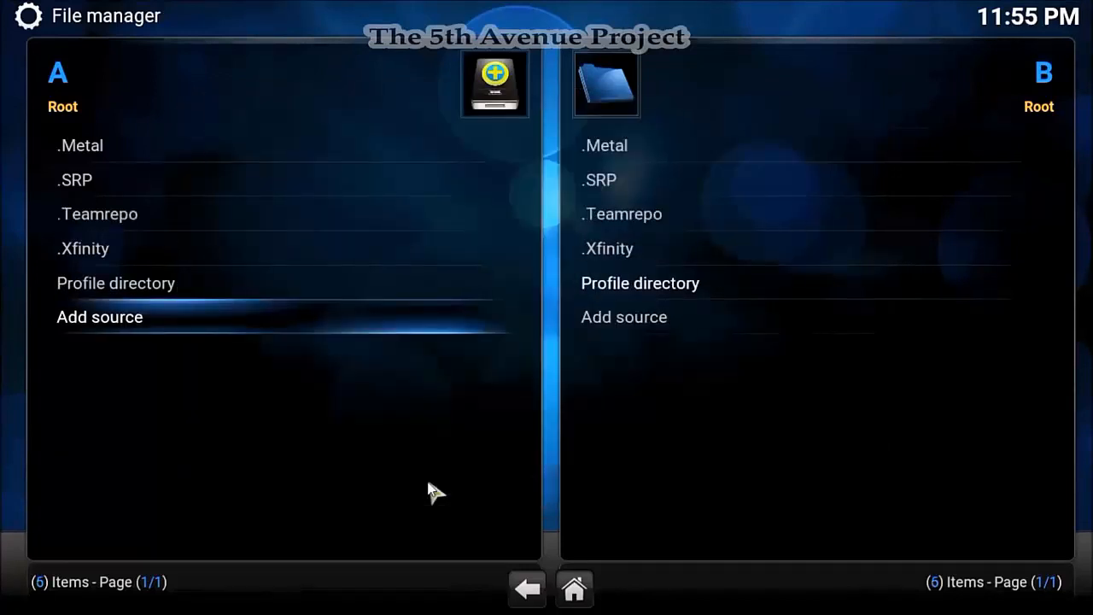
- Install repository.team.expat-1.0.7.zip from the .Teamrepo source via Install from zip file
key(Escape)
key(Return)
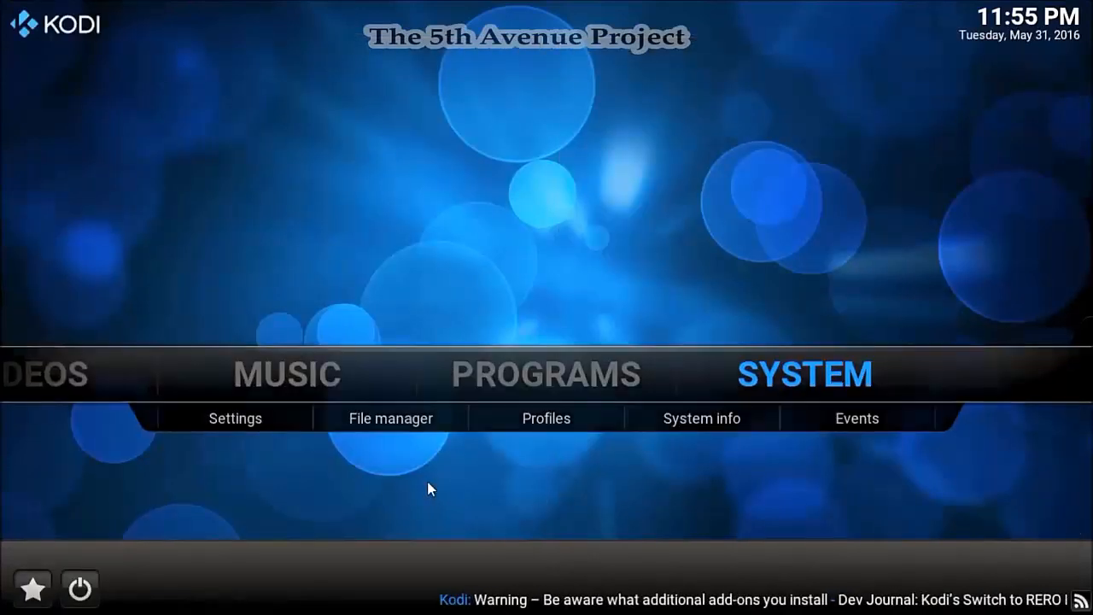
key(Return)
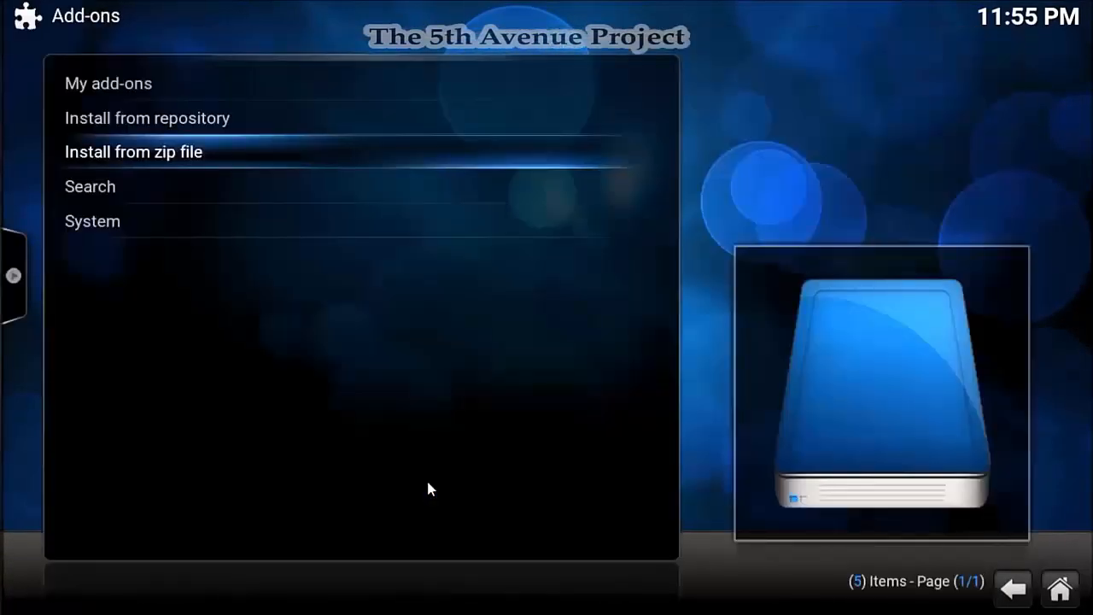
key(Return)
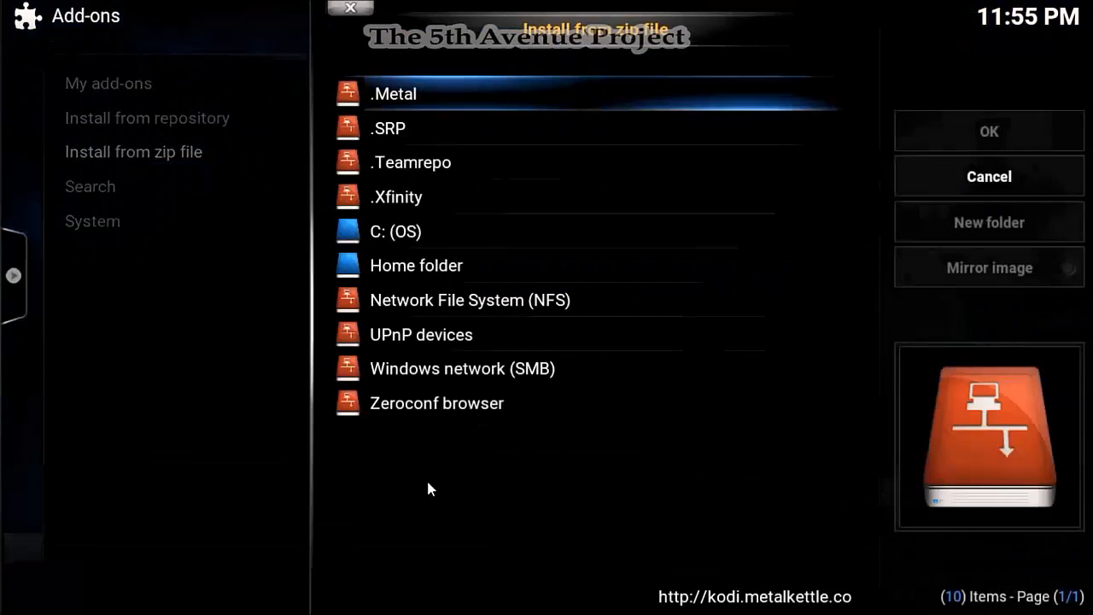
key(Down)
key(Down)
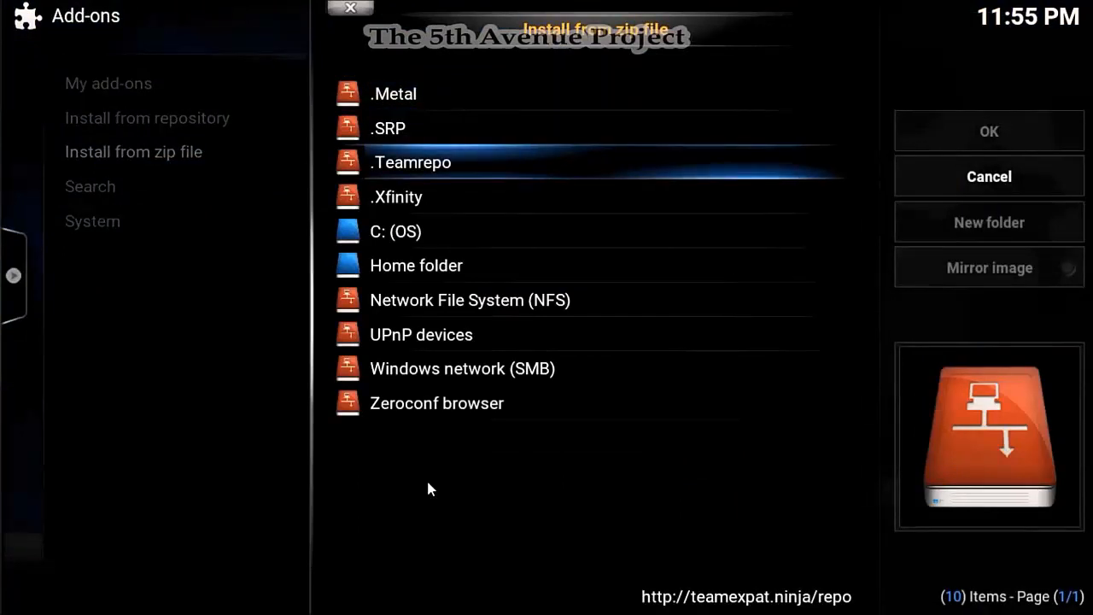
key(Return)
key(Down)
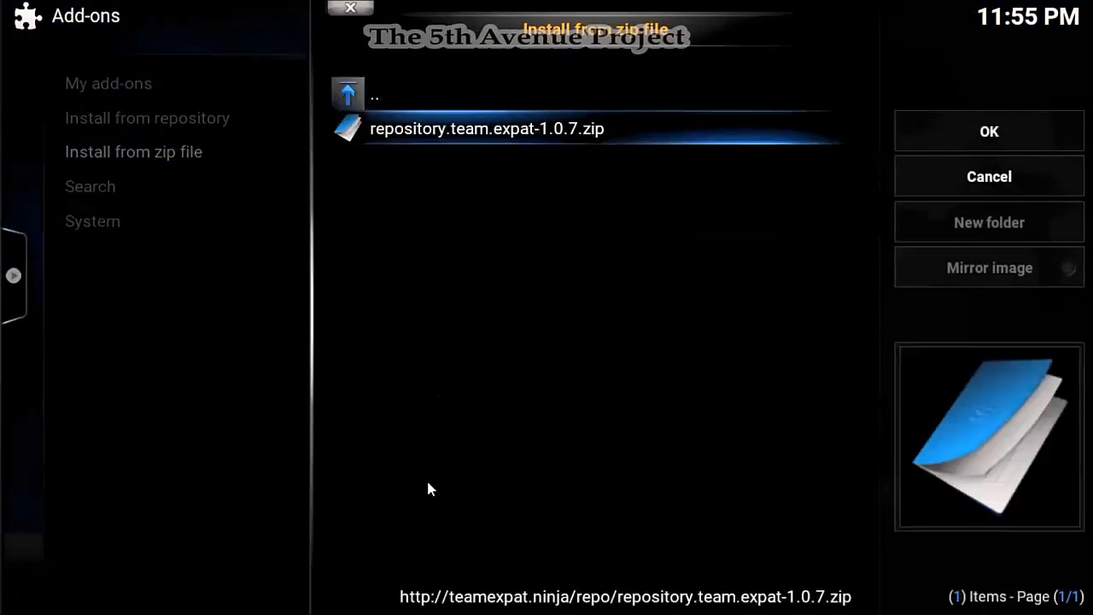
key(Return)
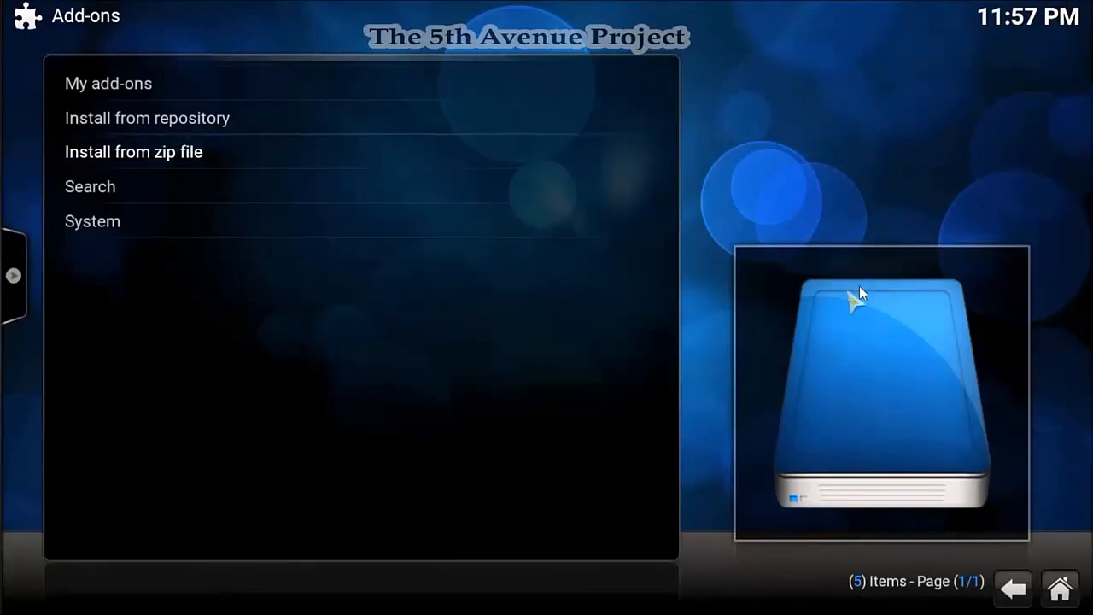
- Return home and open the VIDEOS Add-ons list, which holds only Get more...
key(Escape)
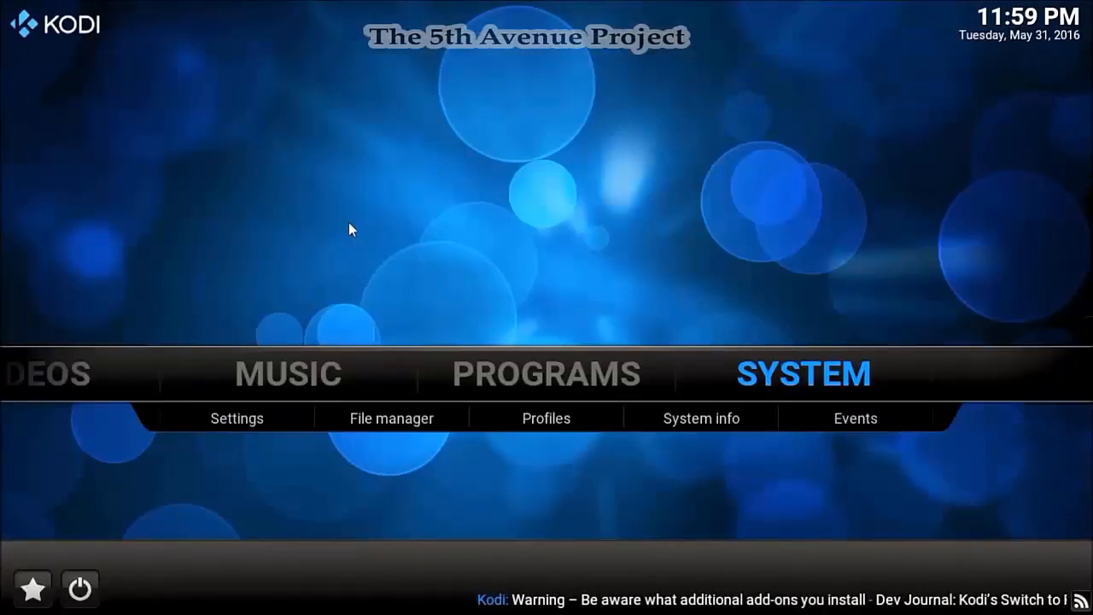
key(Left)
key(Left)
key(Left)
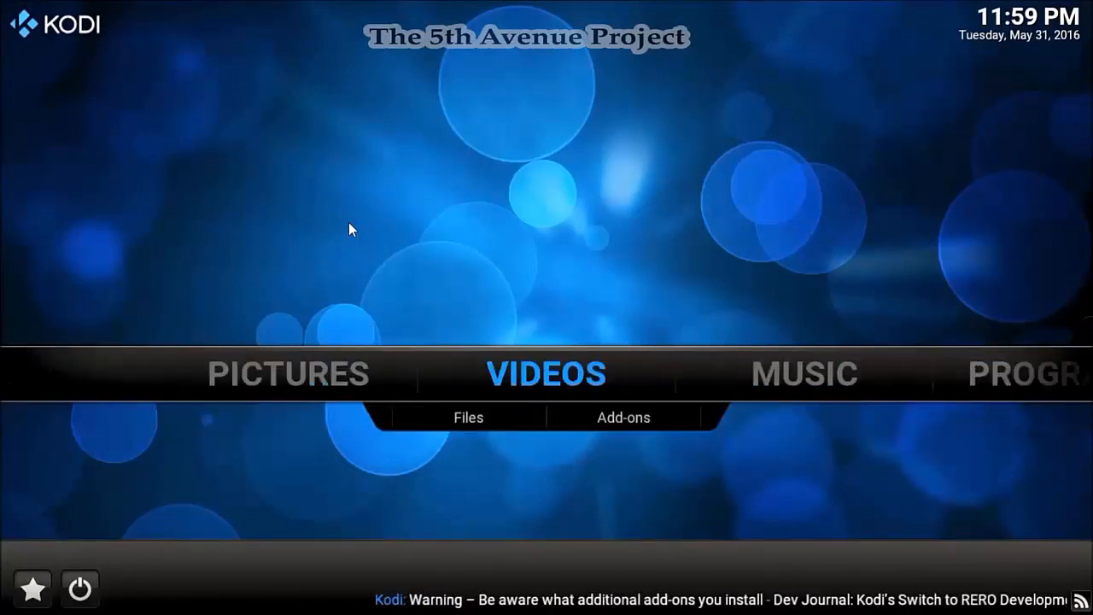
key(Left)
key(Left)
key(Left)
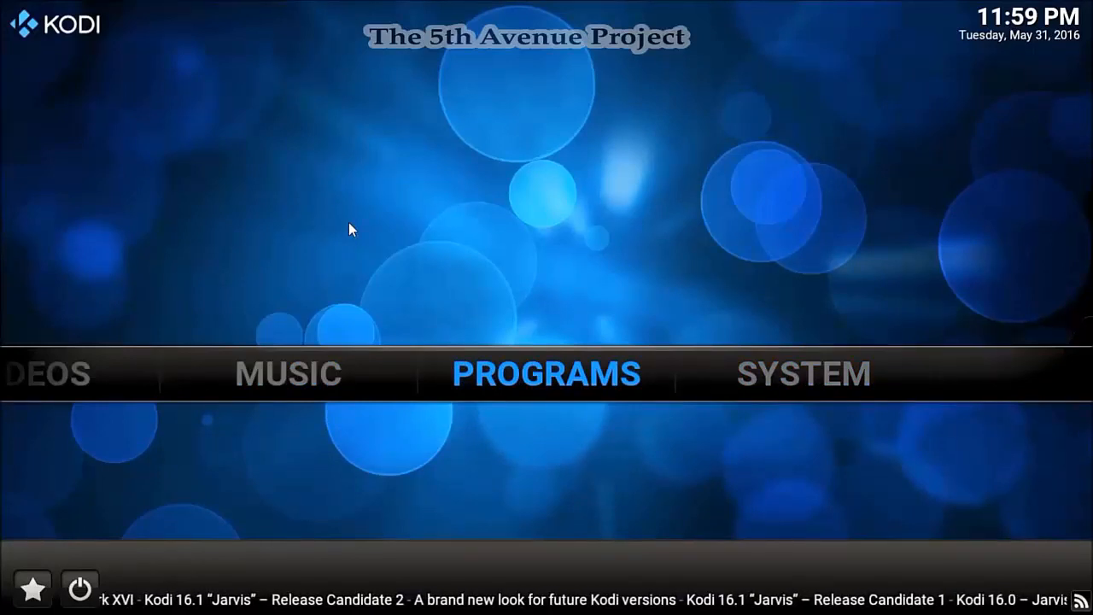
key(Left)
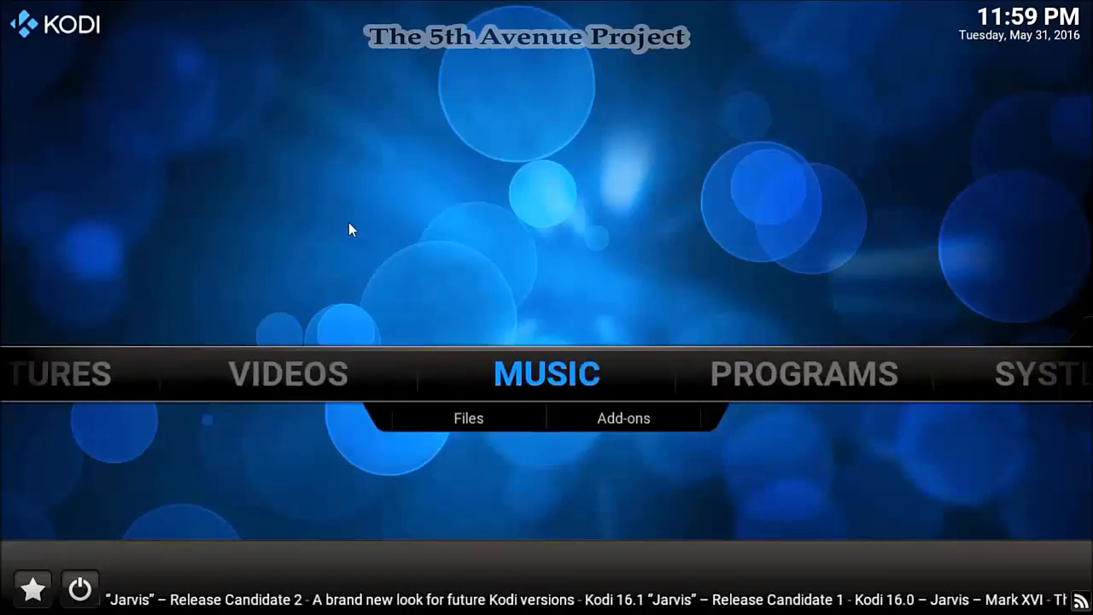
key(Left)
key(Left)
key(Right)
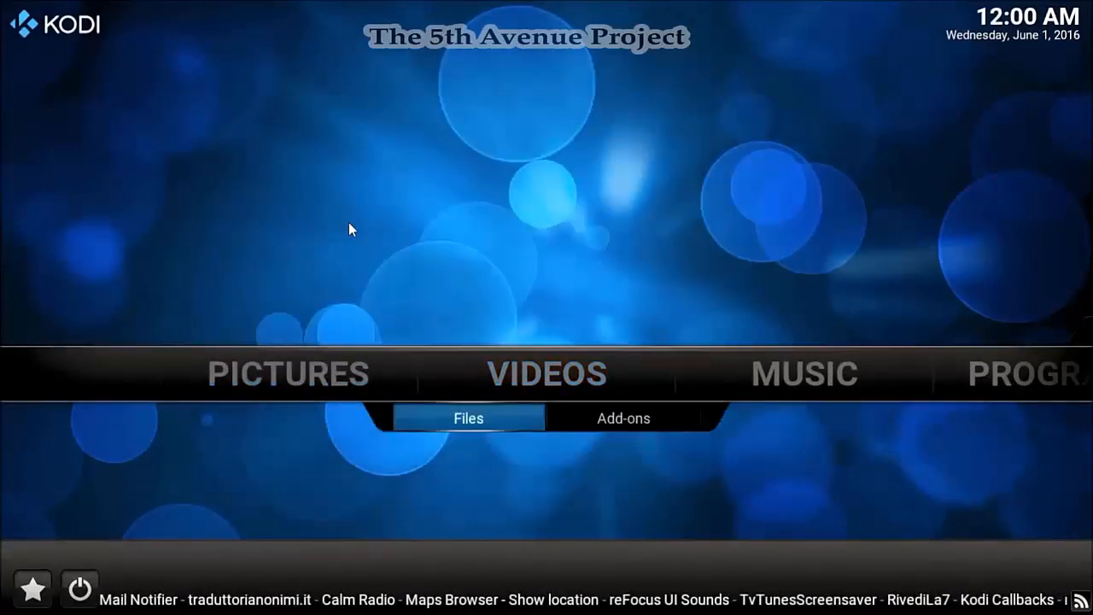
key(Right)
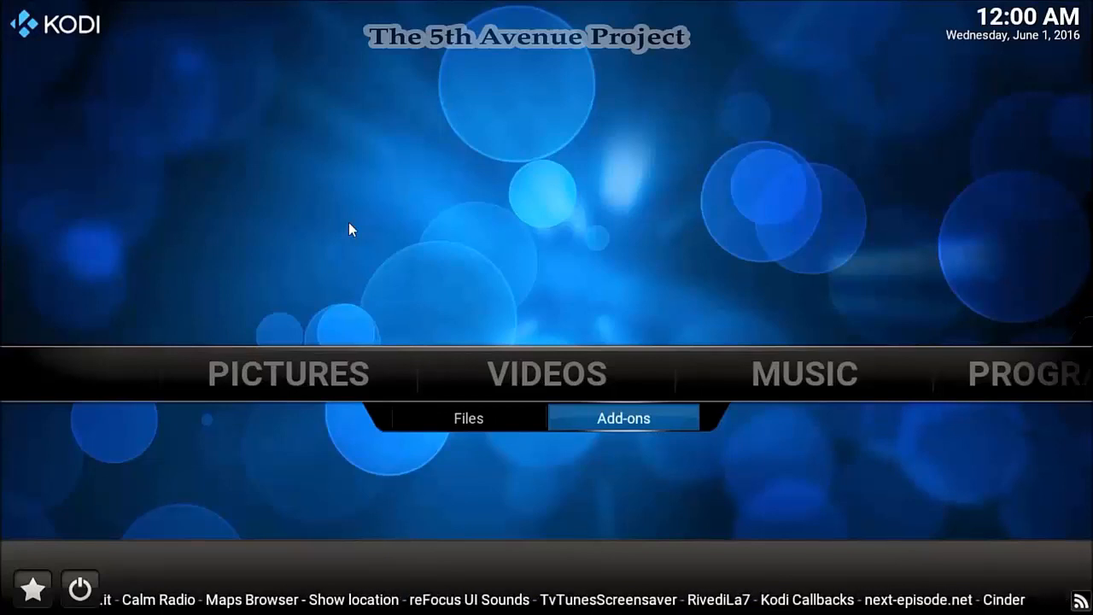
key(Return)
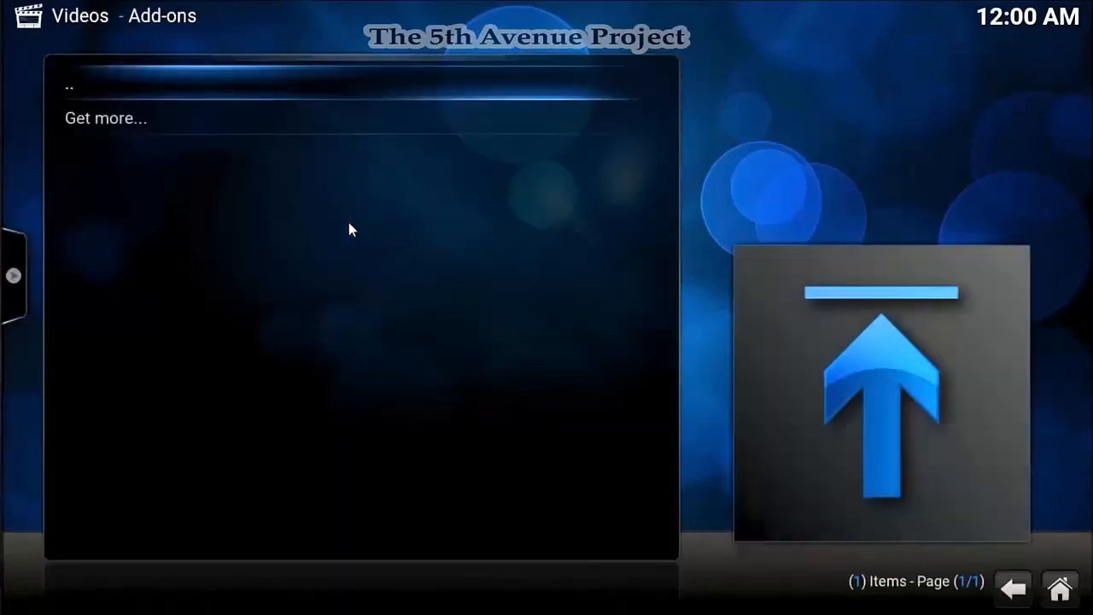